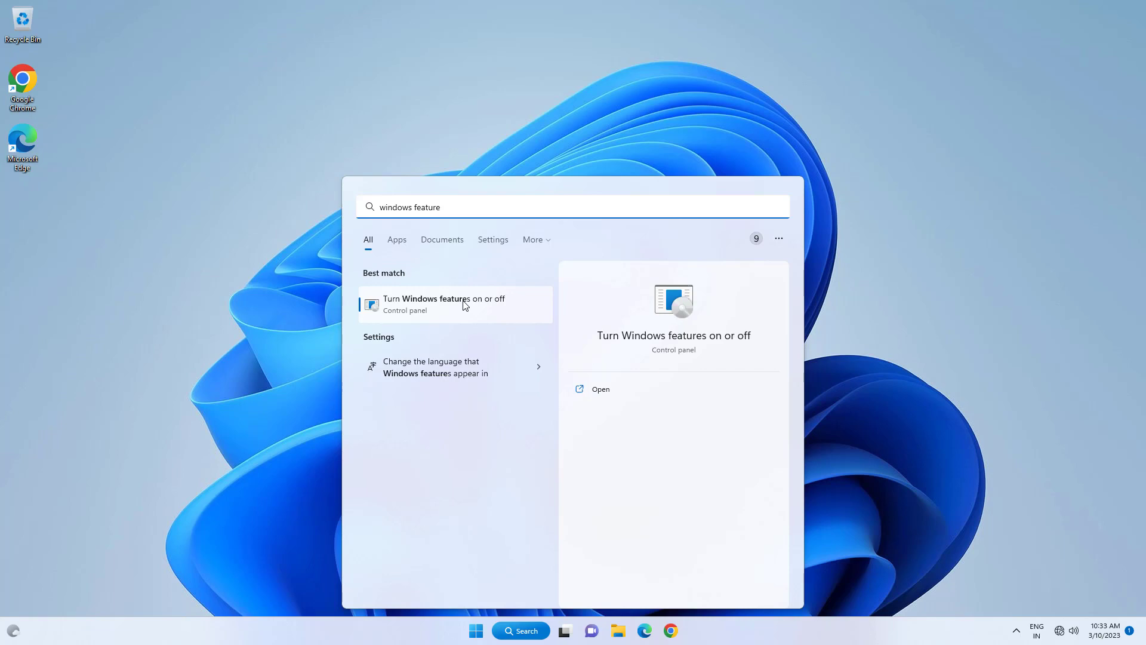
Turn on the SMB 1.0/CIFS Client feature under SMB 1.0/CIFS File Sharing Support in Windows Features and restart the PC
left_click(465, 305)
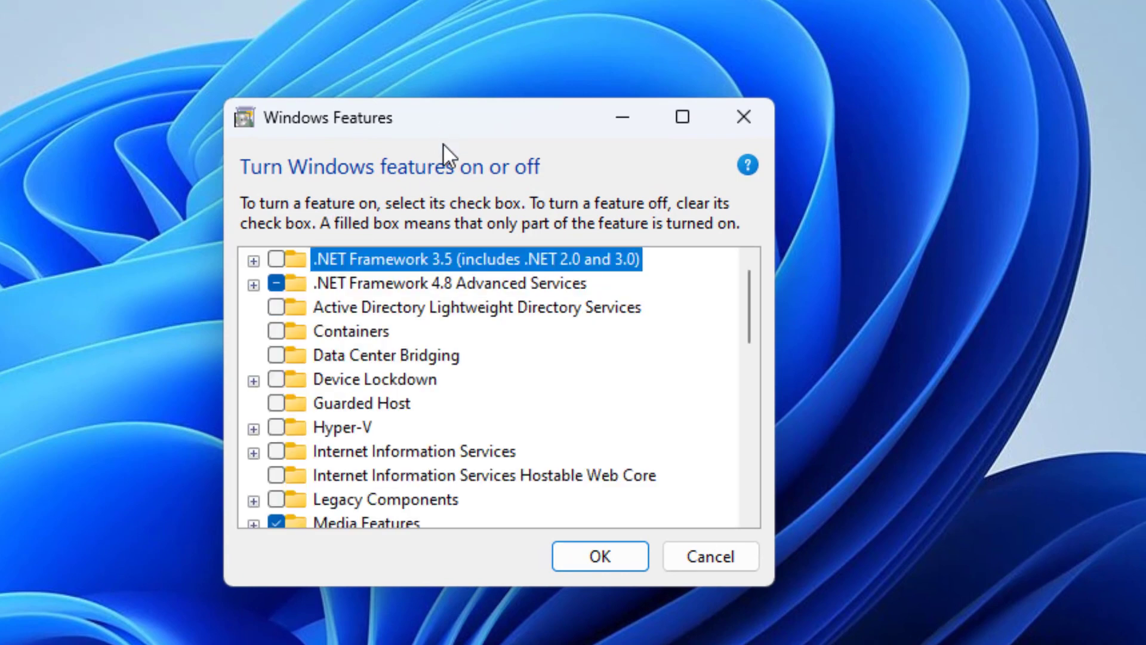
scroll(354, 318, "down", 3)
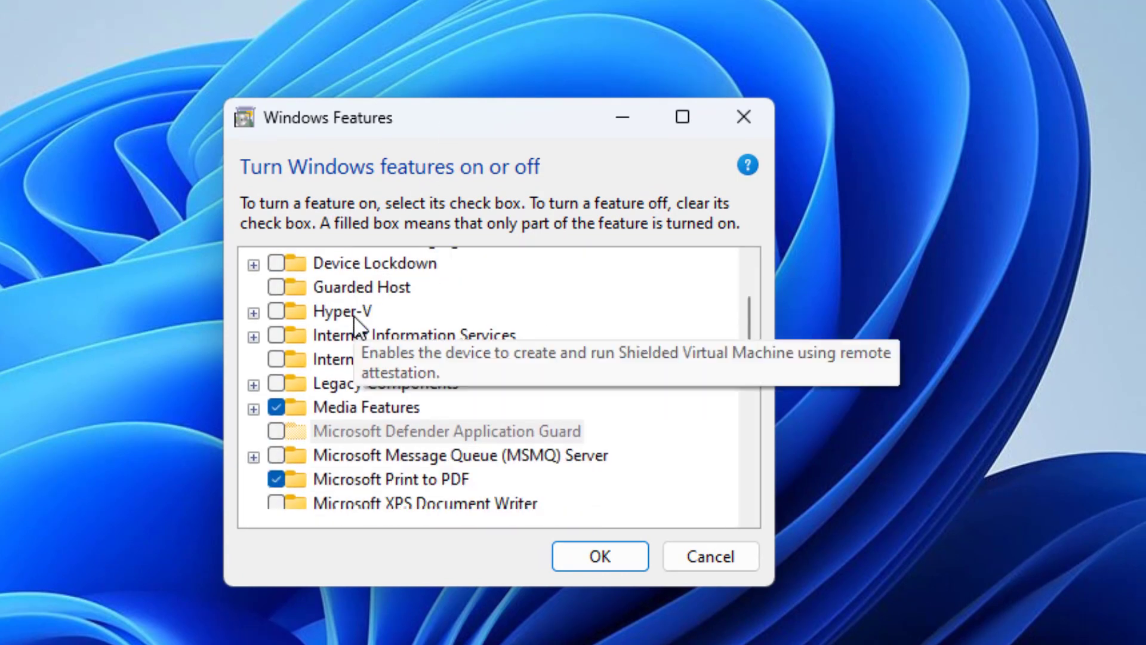
scroll(355, 317, "down", 2)
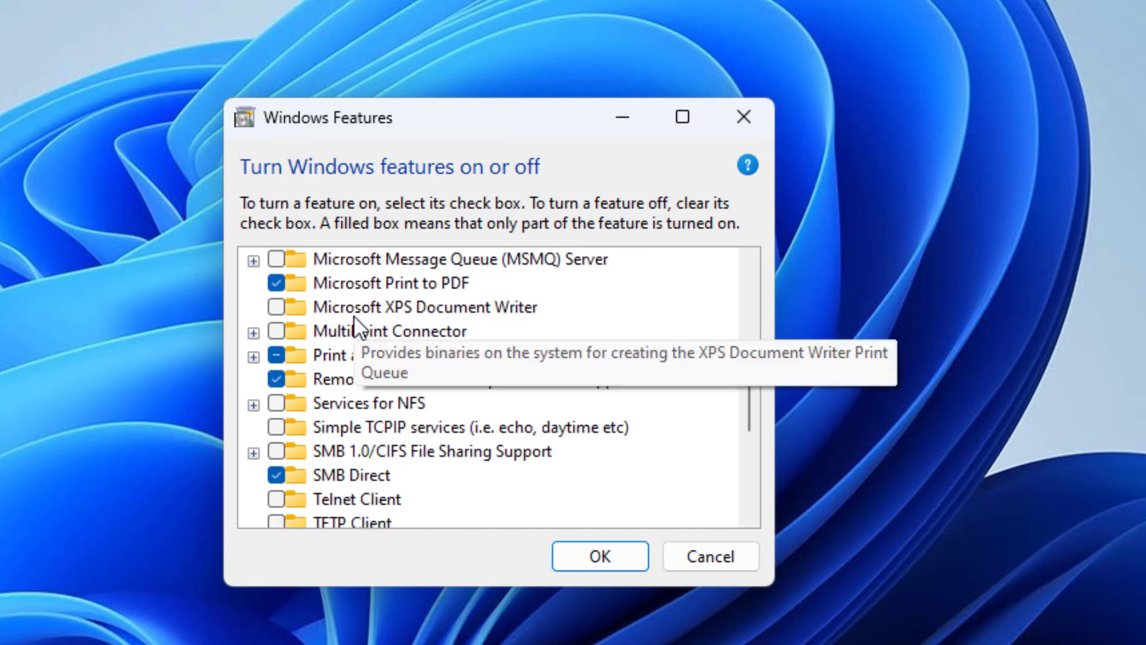
scroll(354, 322, "down", 1)
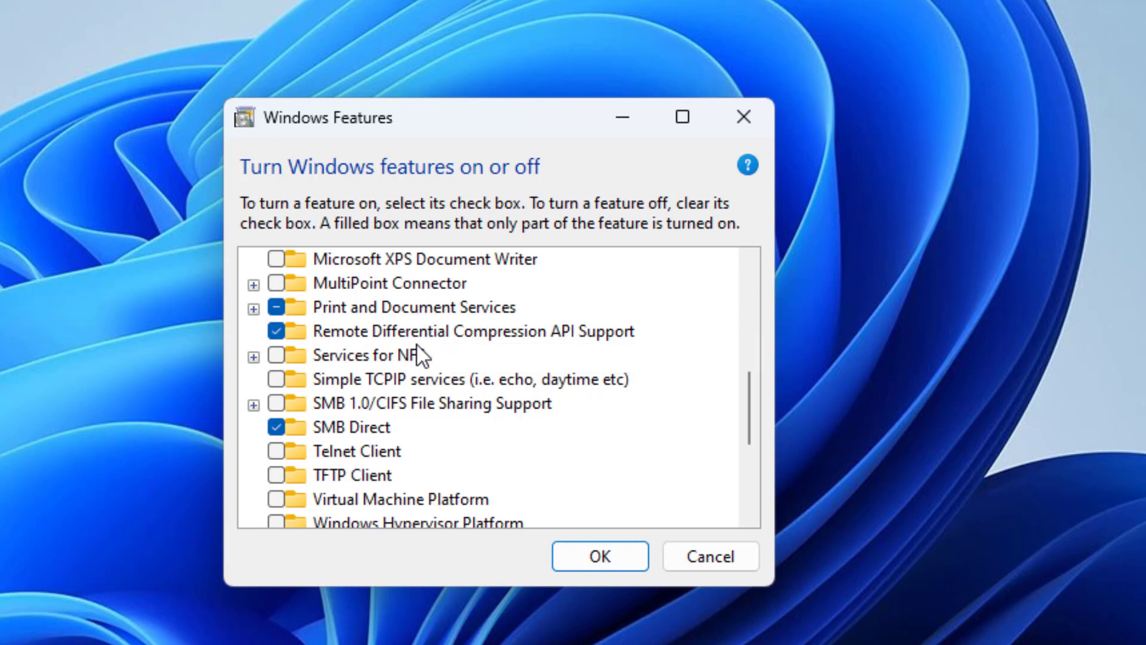
left_click(253, 404)
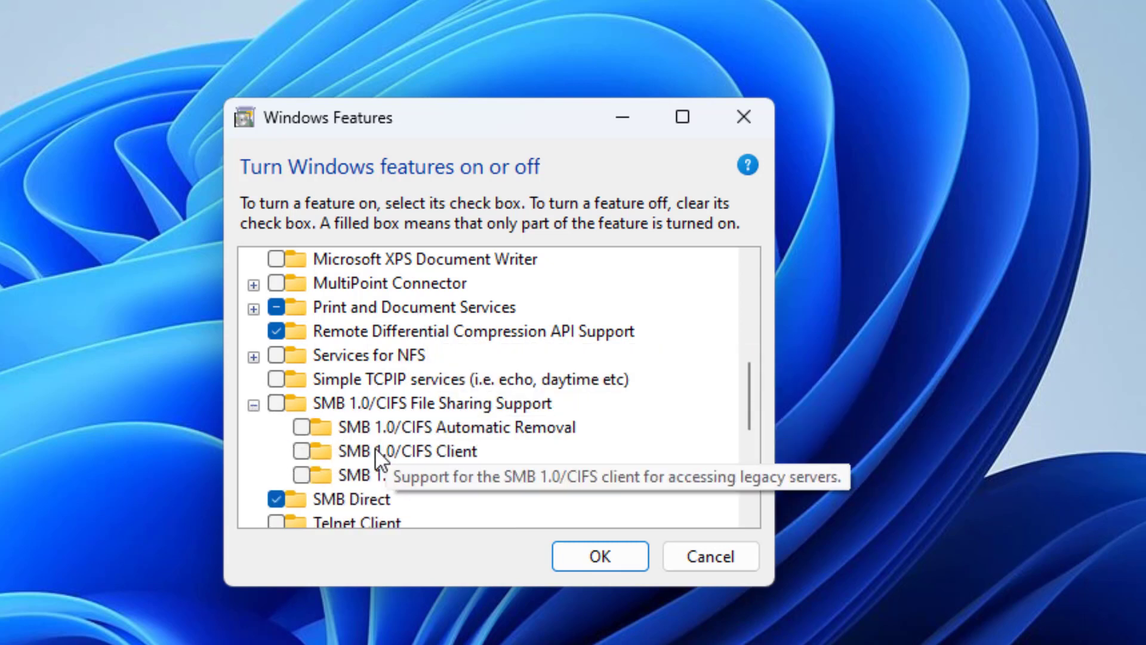
left_click(300, 451)
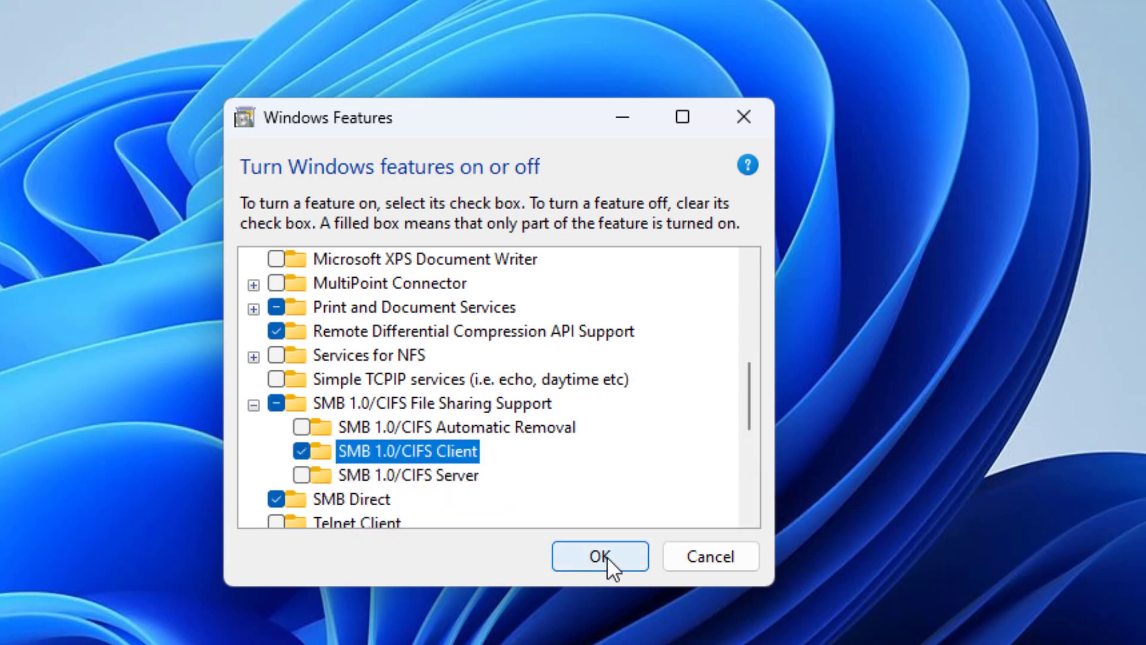
left_click(596, 546)
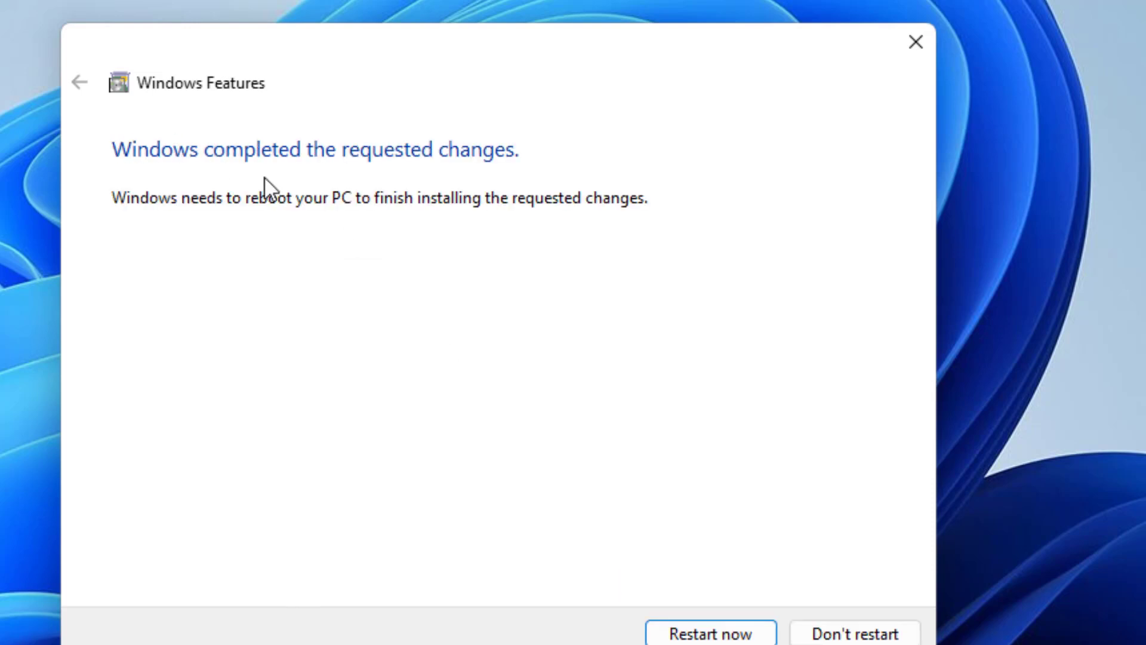
left_click(701, 631)
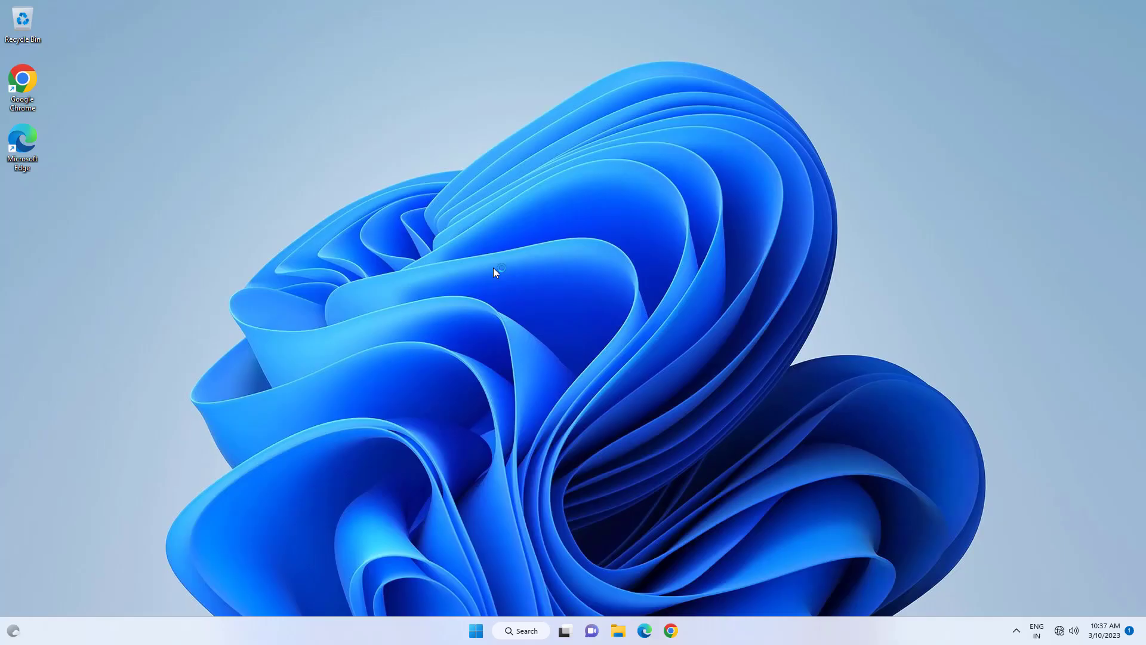
Open the advanced sharing settings from the Network and Sharing Center in Control Panel
left_click(523, 630)
type("control")
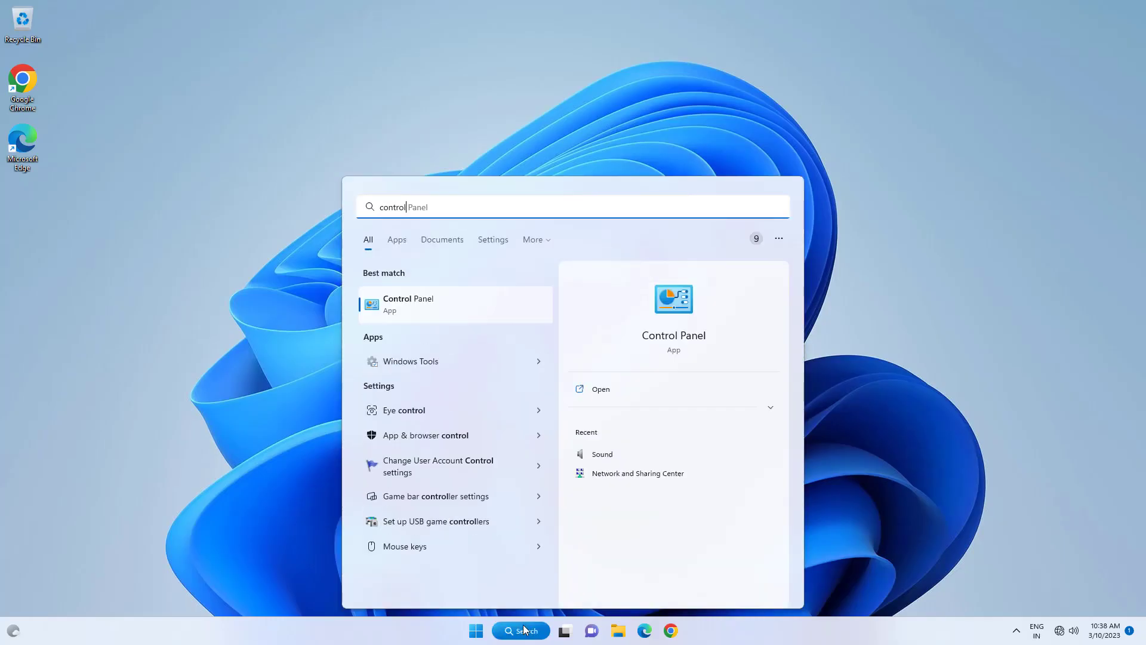
left_click(415, 307)
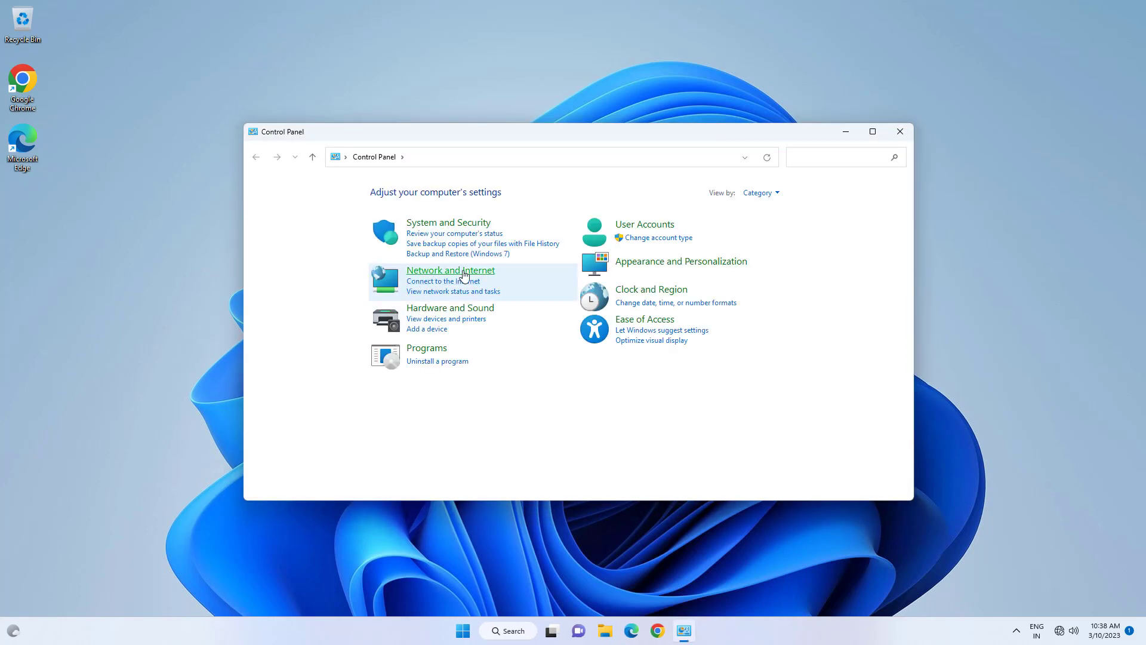
left_click(445, 276)
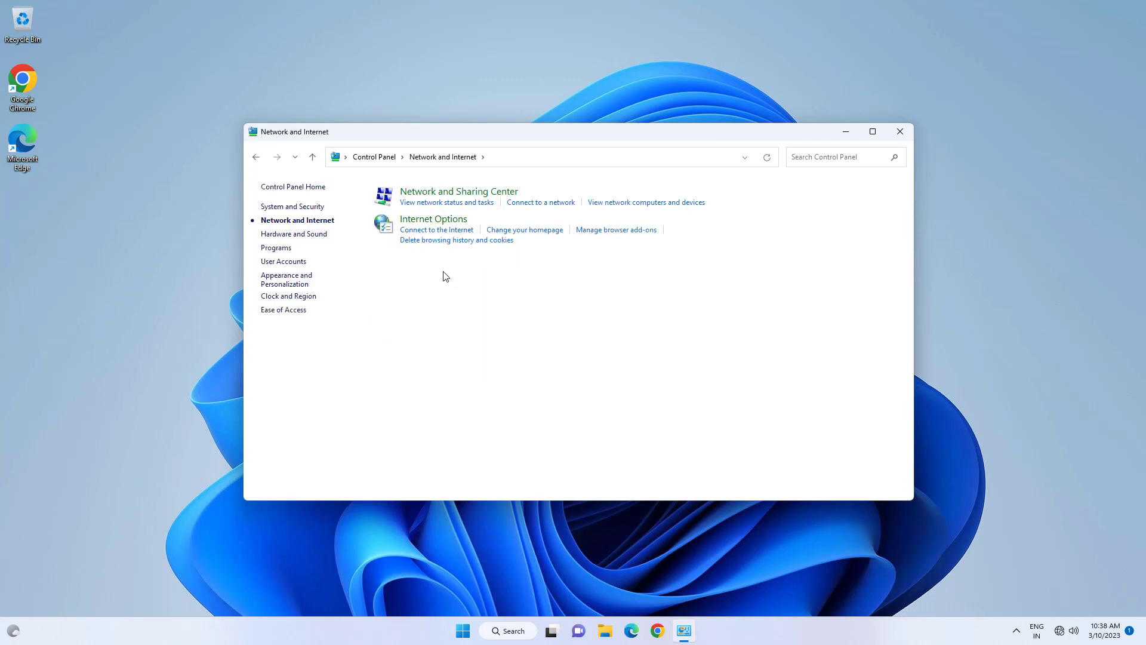
left_click(457, 193)
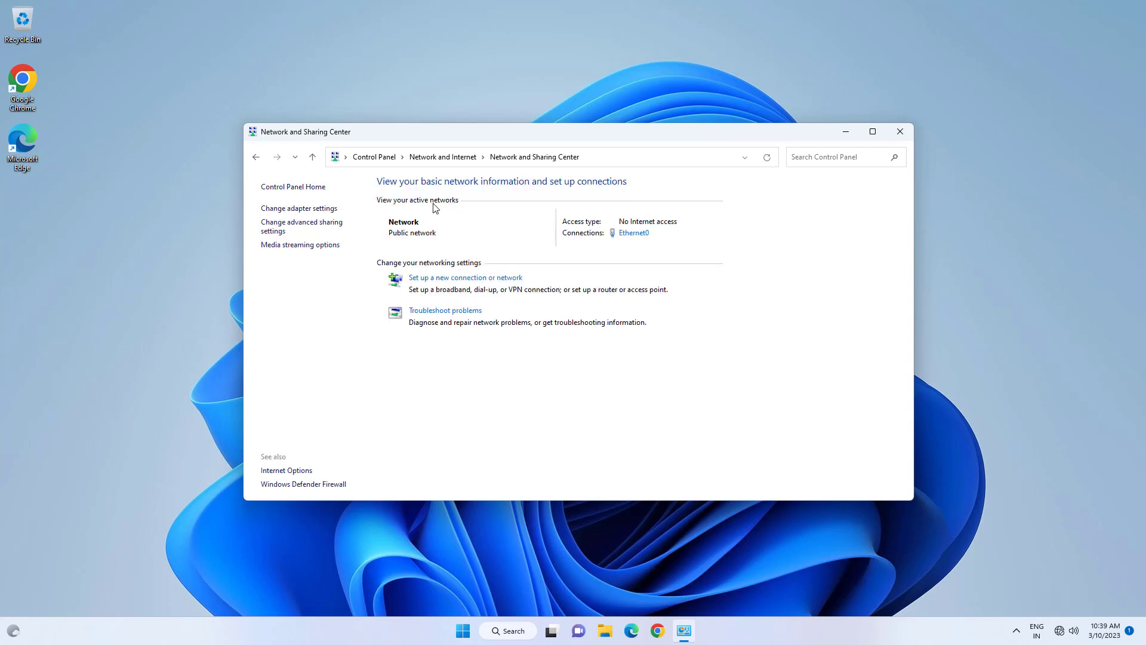
left_click(305, 229)
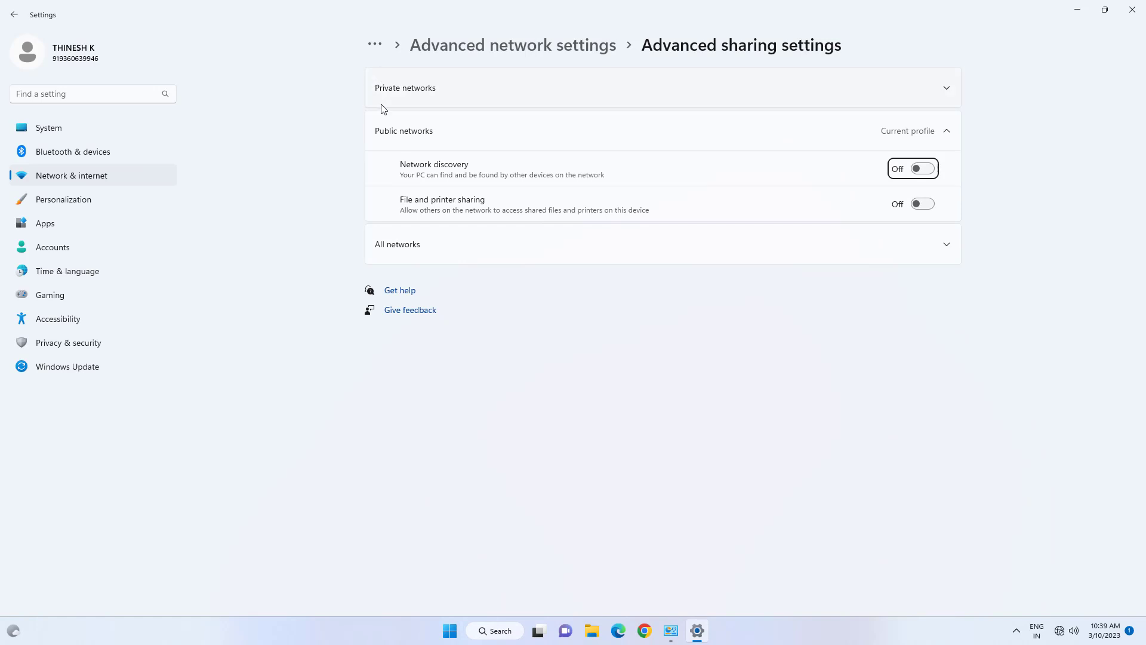
Keep network discovery on for private networks, turn on file and printer sharing for public networks, and close the open windows
left_click(947, 89)
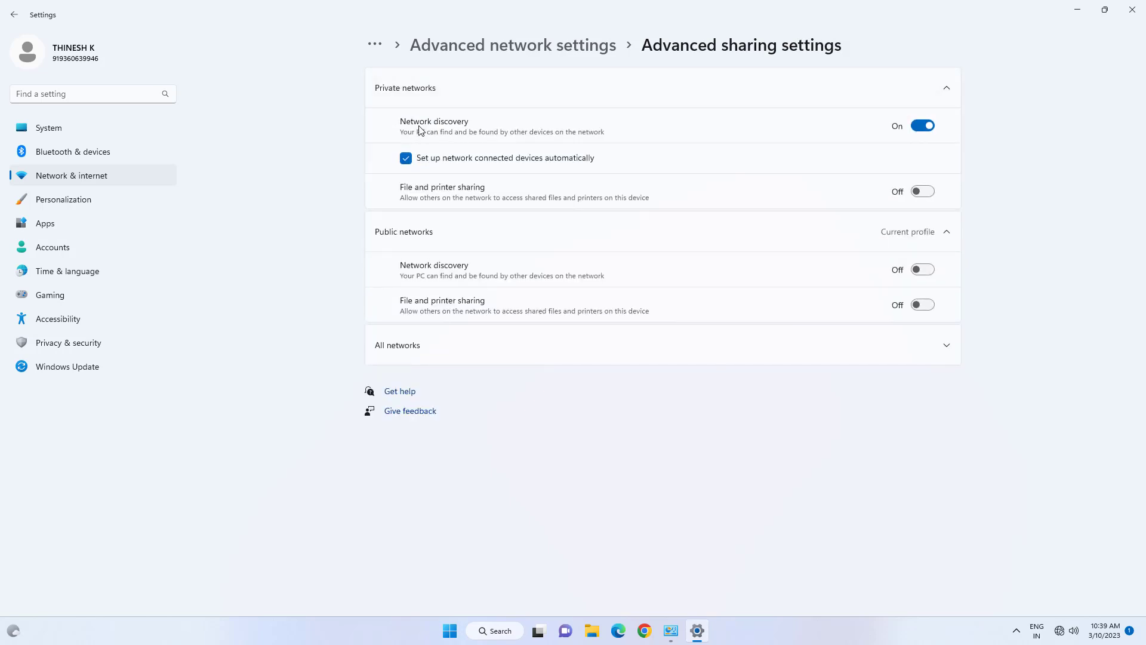
left_click(924, 126)
left_click(924, 126)
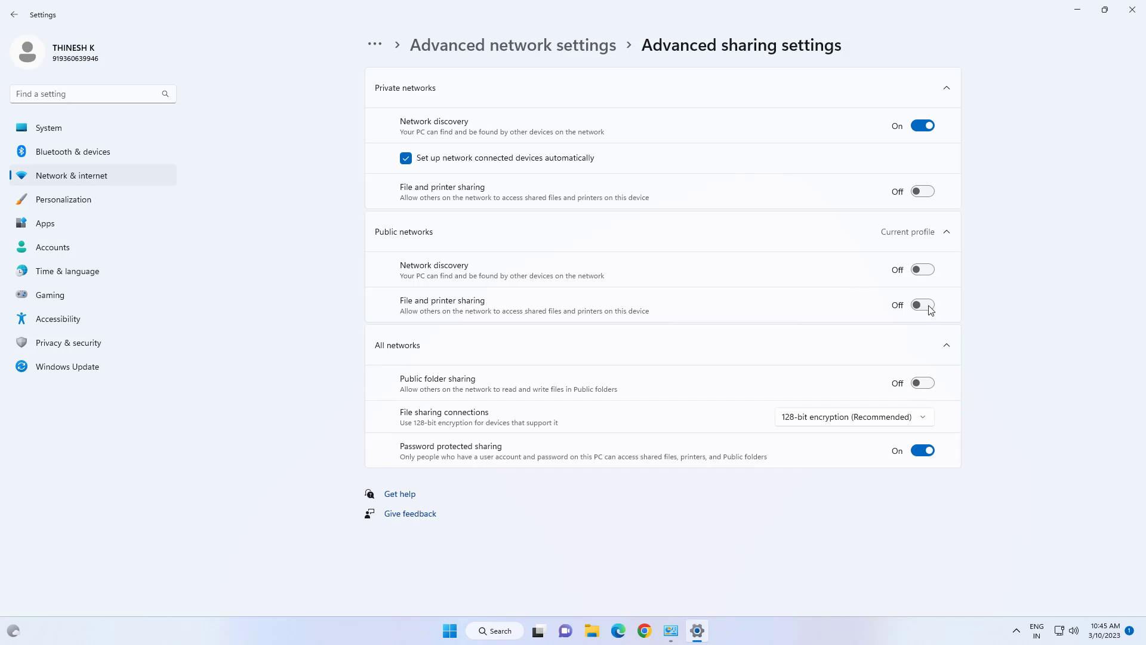
left_click(925, 306)
left_click(1129, 11)
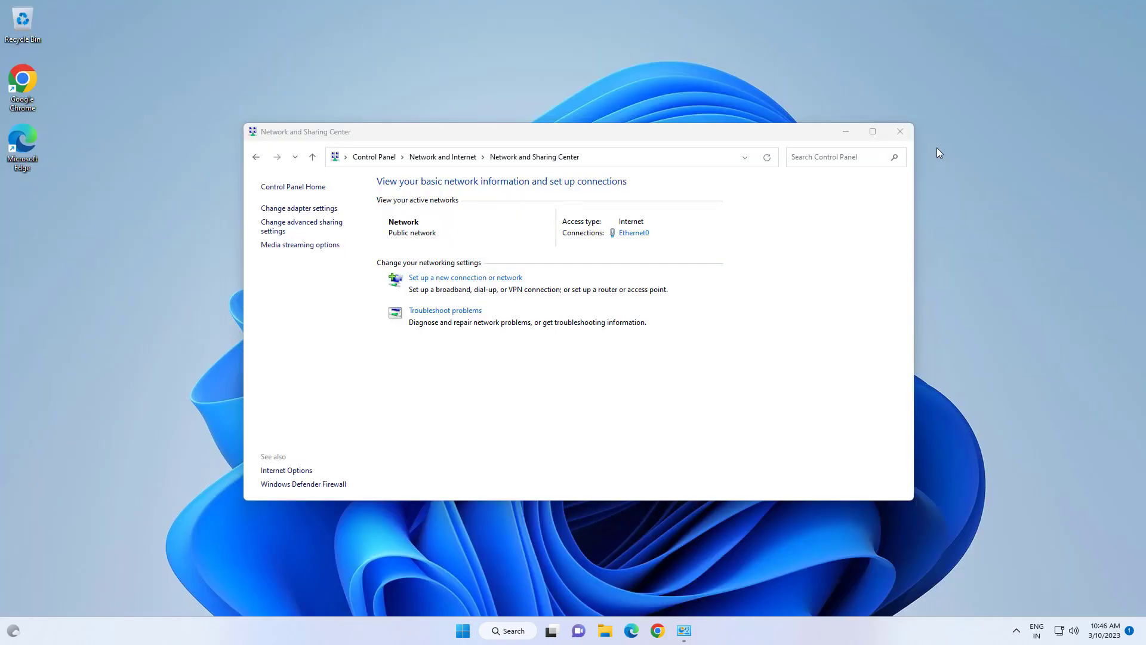
left_click(890, 138)
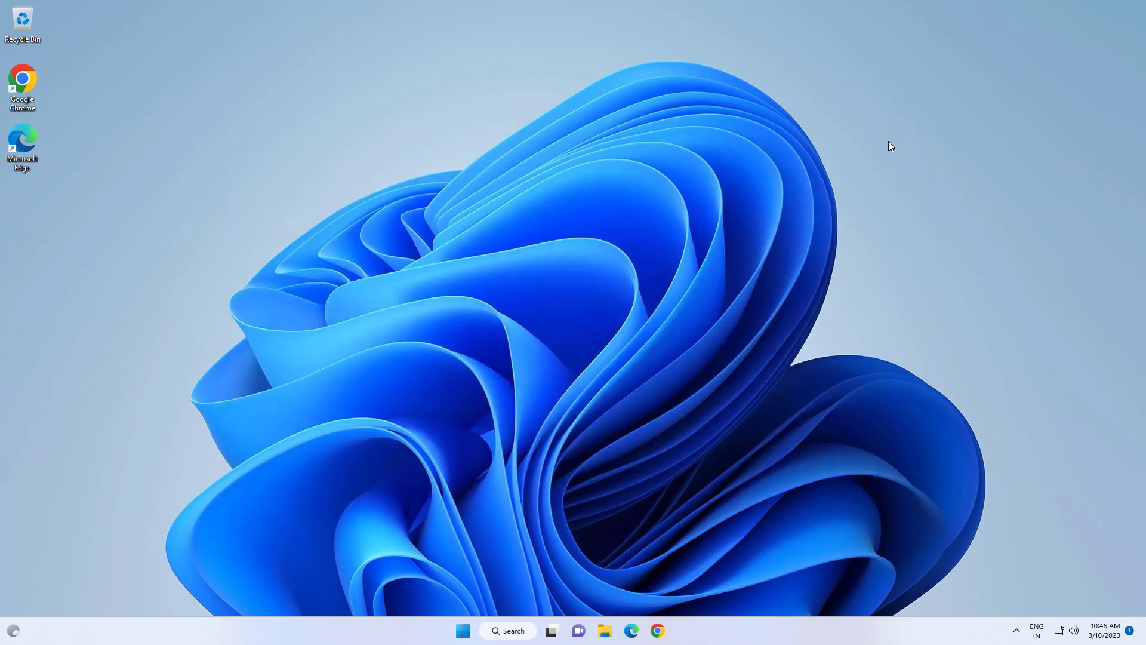
Search Windows for "services" and open the Services console
left_click(516, 631)
type("services")
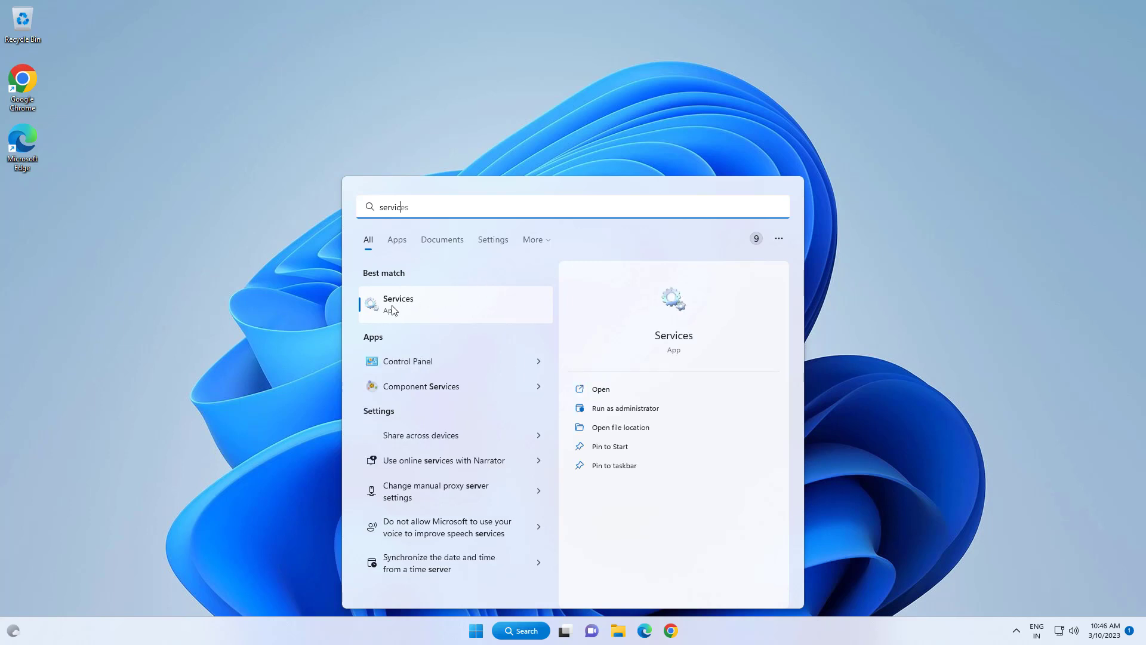
type("es")
left_click(423, 303)
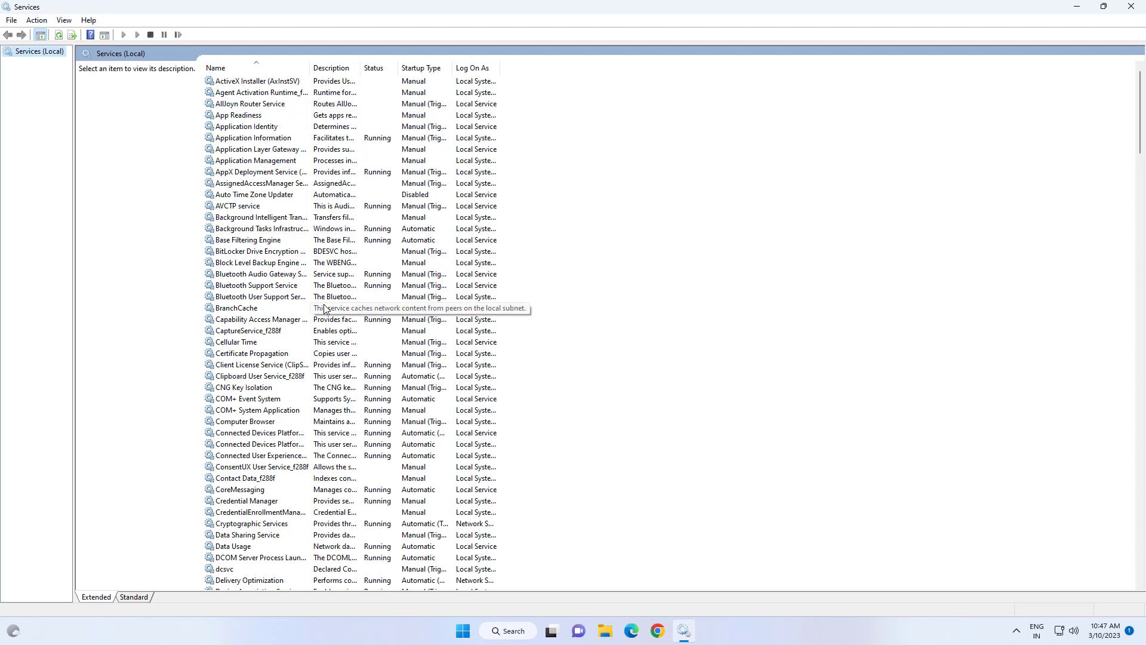
Set the Function Discovery Provider Host service's startup type to Automatic, start the service and save its properties
scroll(330, 310, "down", 3)
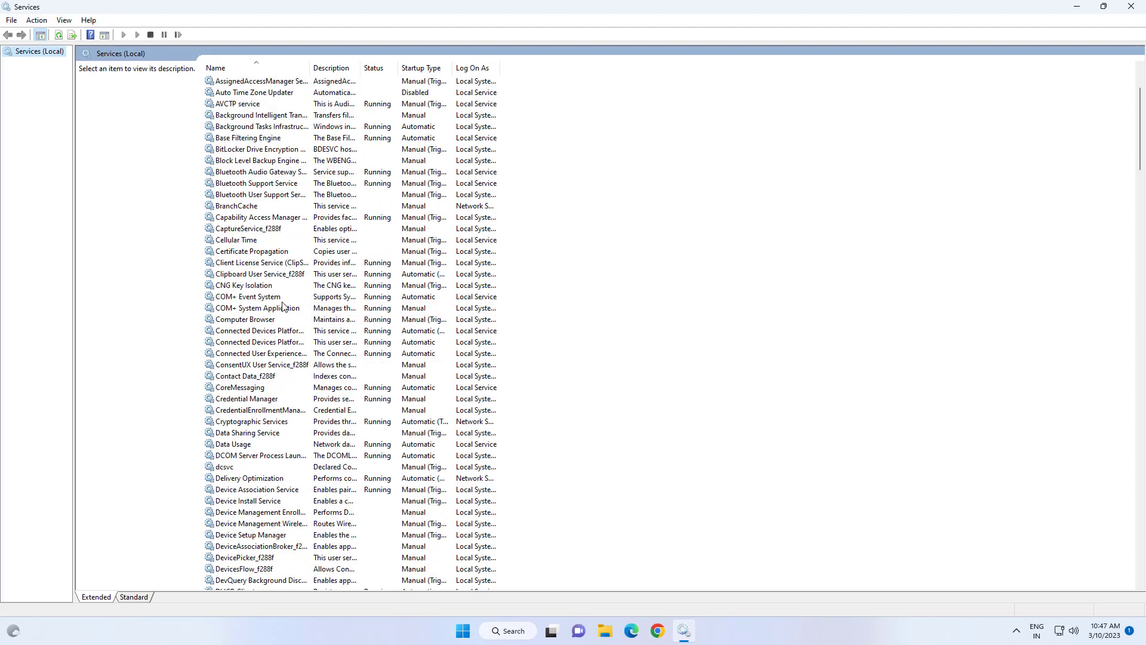
left_click(282, 301)
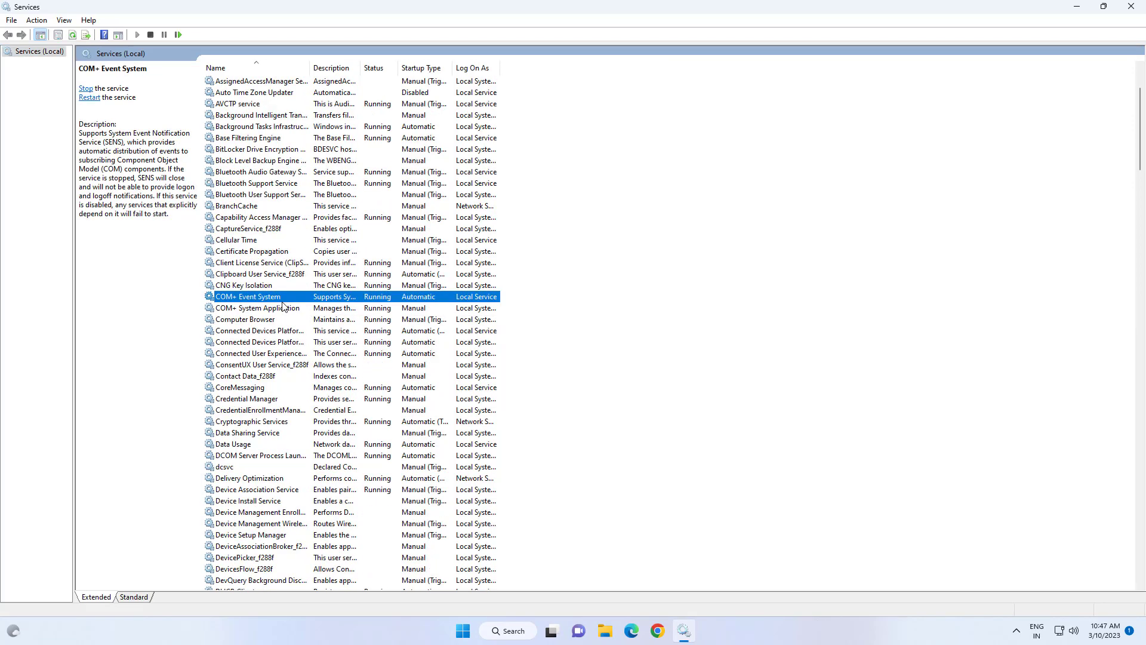
type("fu")
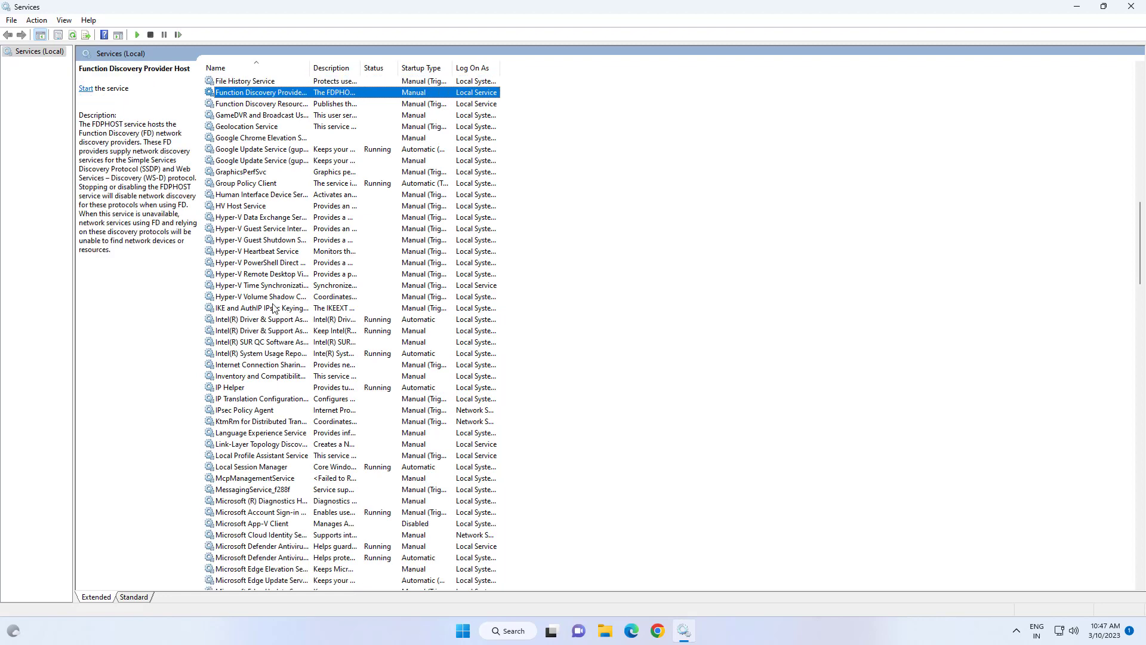
scroll(243, 110, "up", 2)
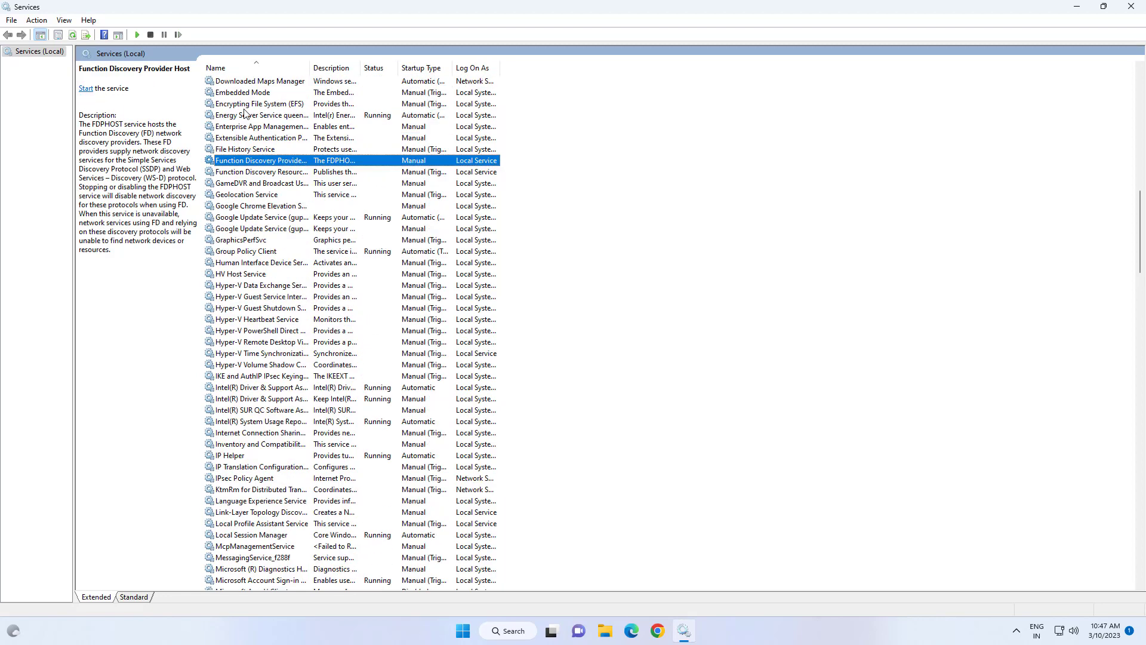
right_click(245, 161)
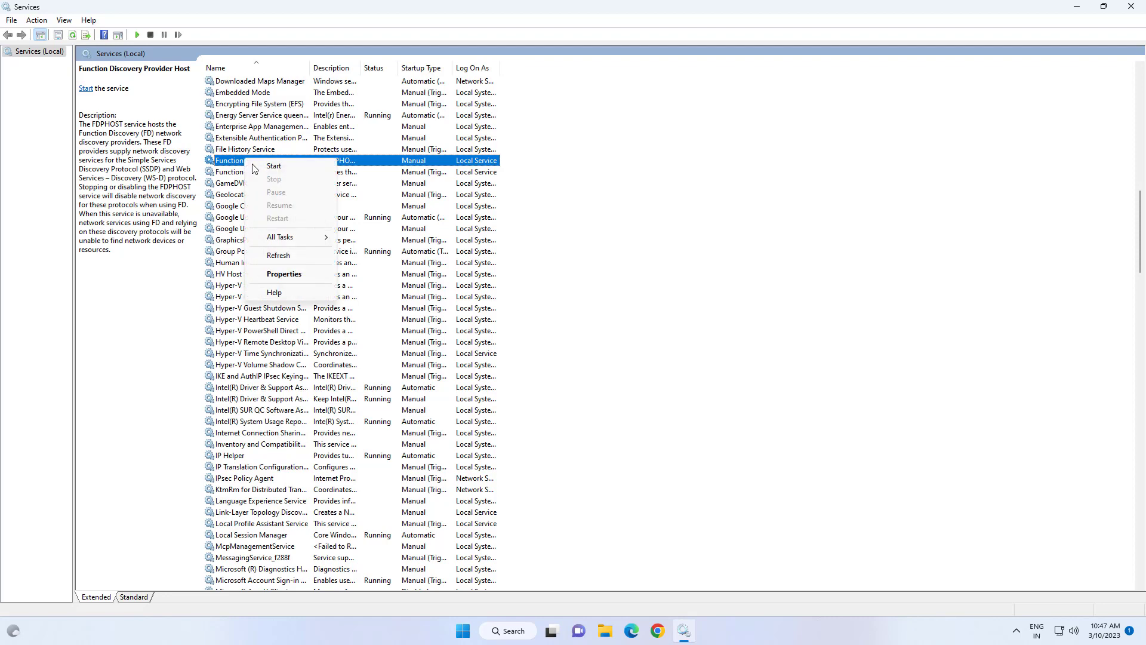
left_click(284, 274)
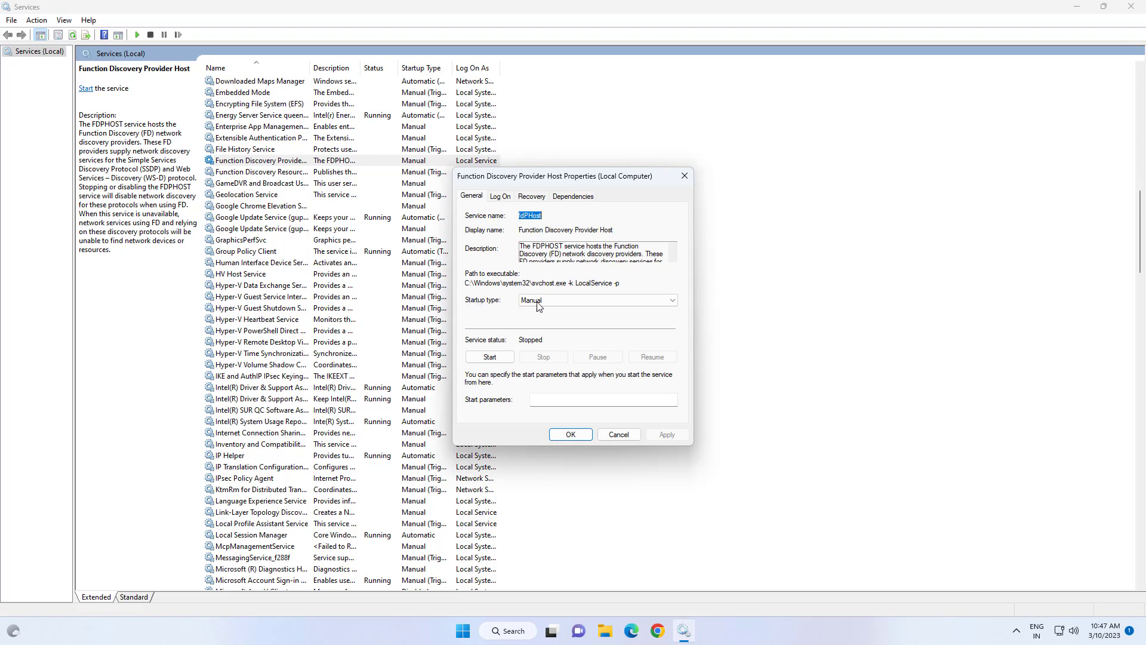
left_click(551, 300)
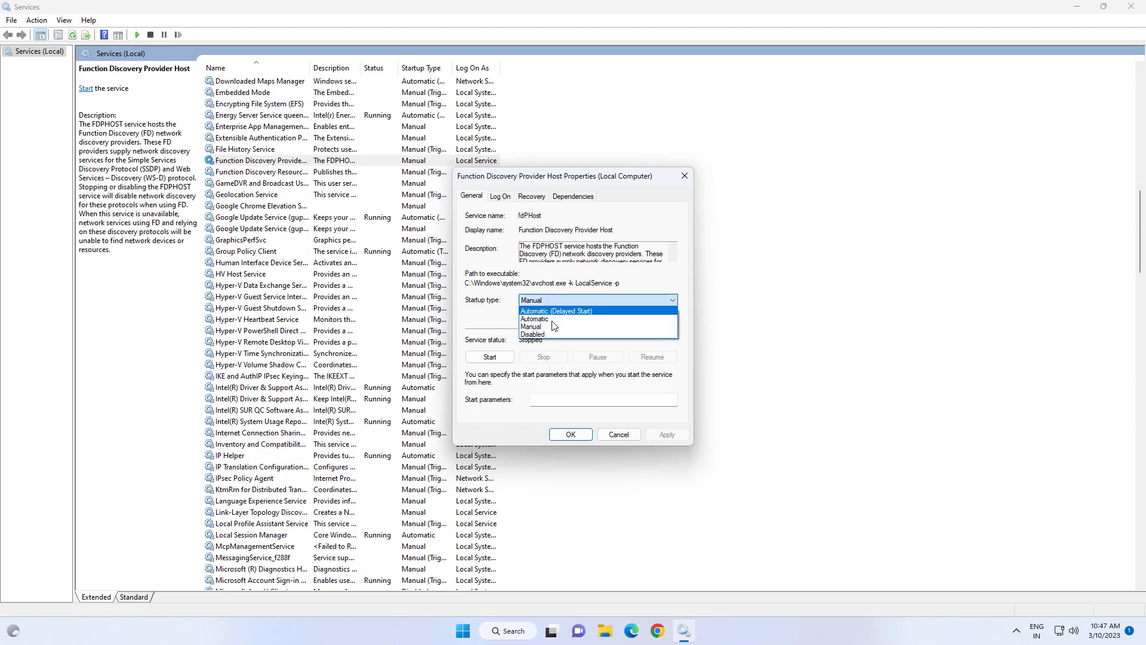
left_click(537, 319)
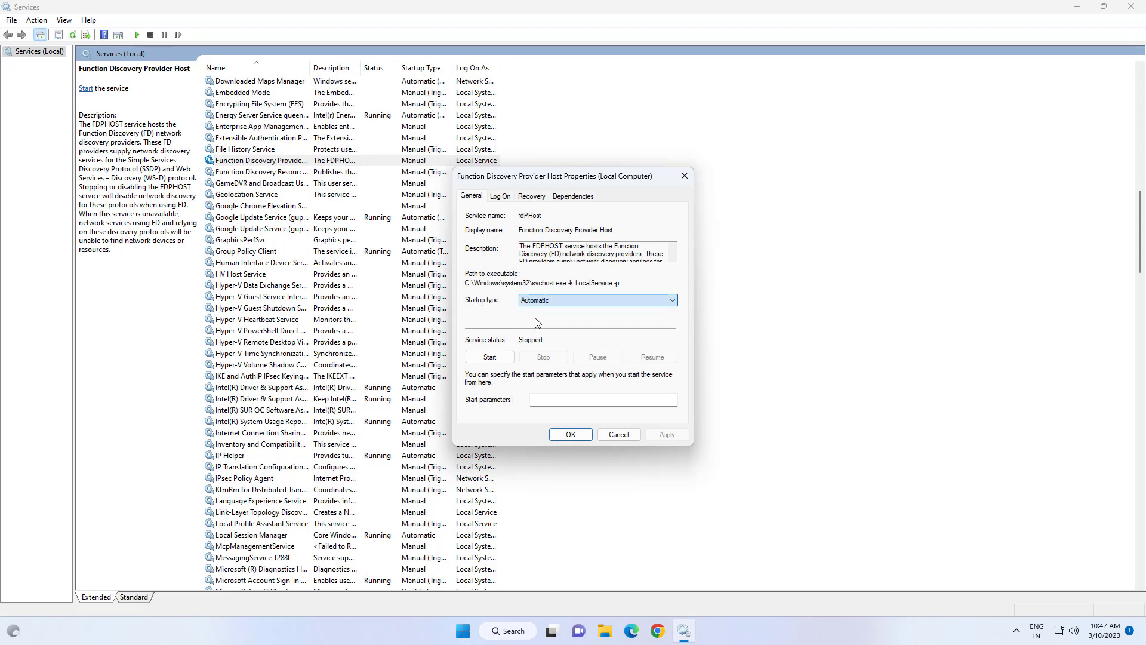
left_click(489, 358)
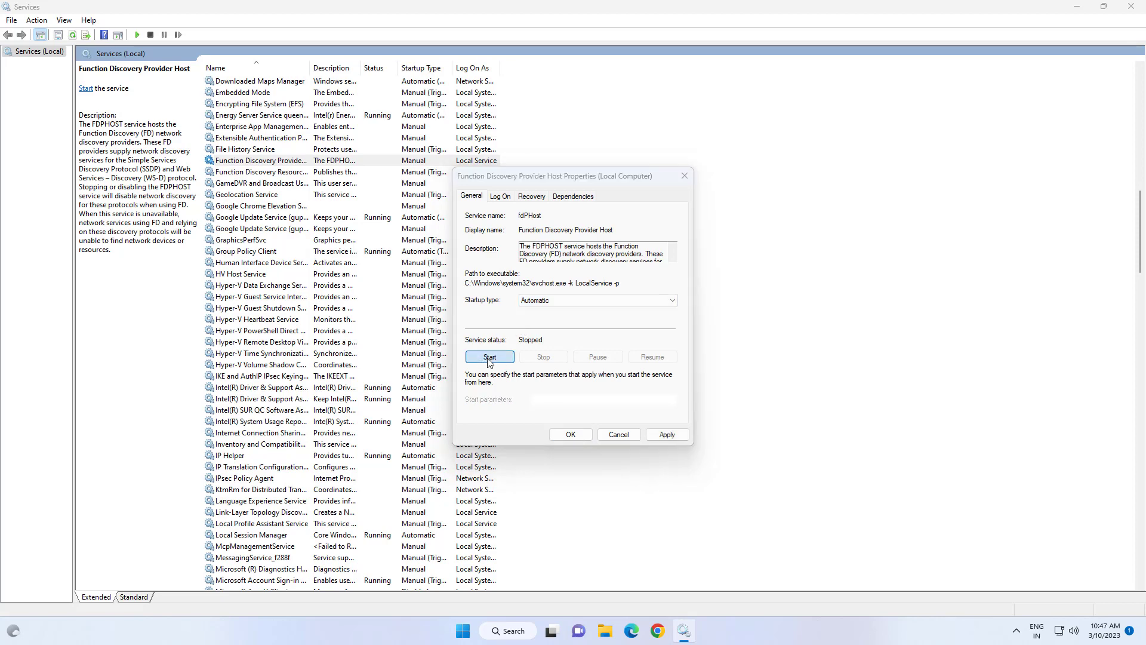
left_click(666, 429)
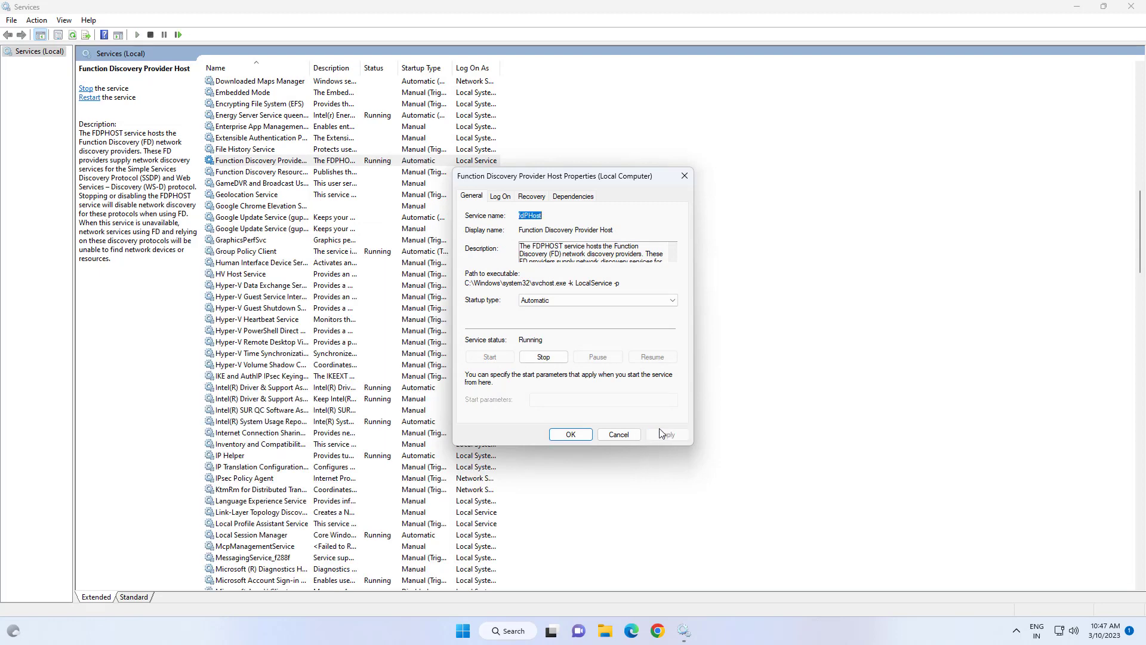
left_click(572, 435)
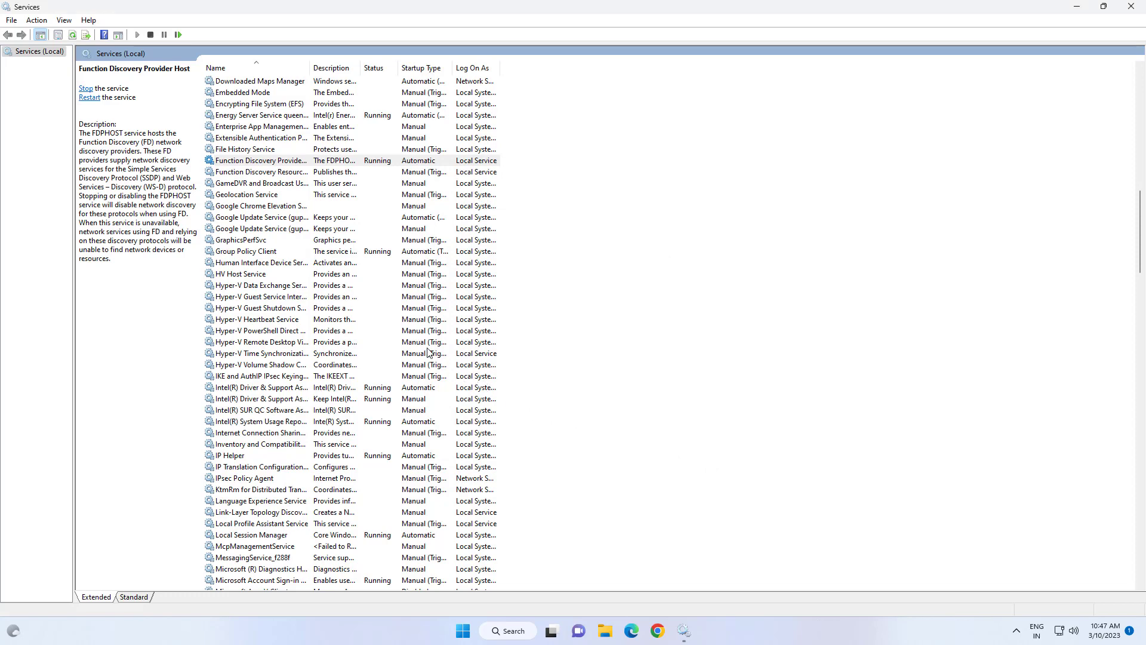
Set the Function Discovery Resource Publication service's startup type to Automatic, start the service and save its properties
scroll(428, 352, "down", 1)
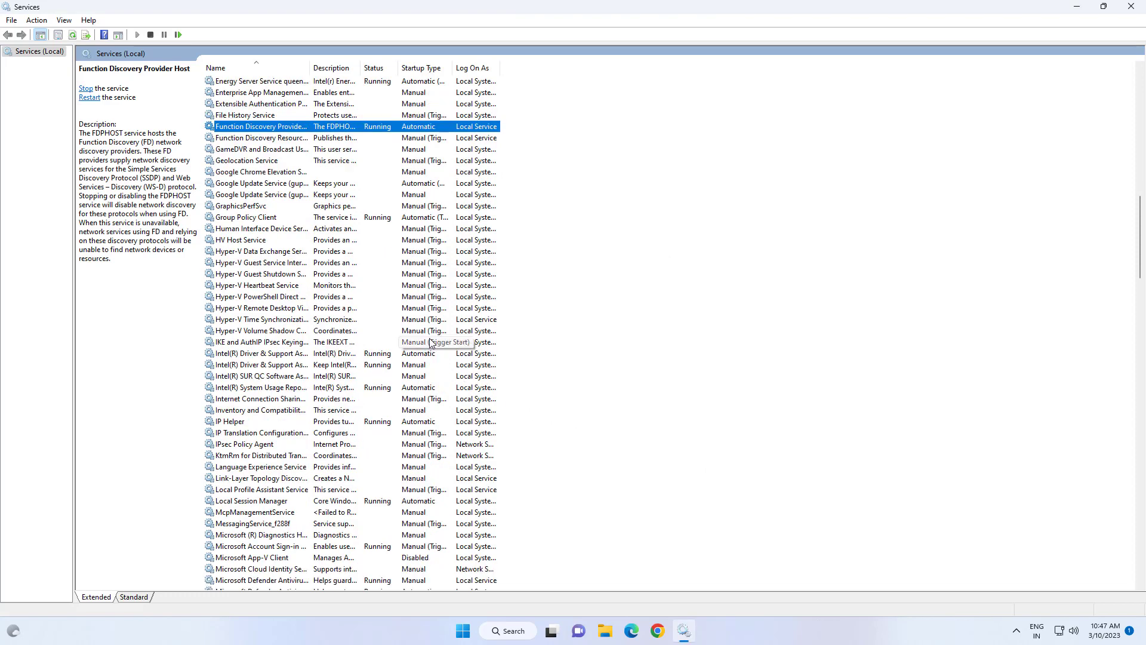
left_click(285, 139)
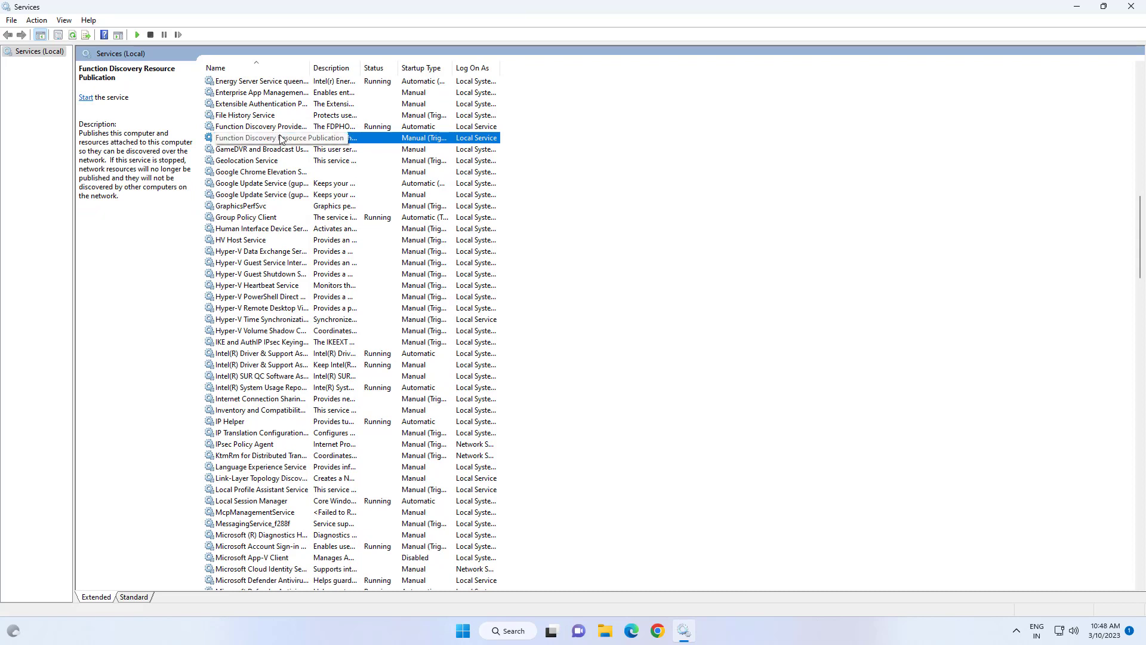
right_click(280, 138)
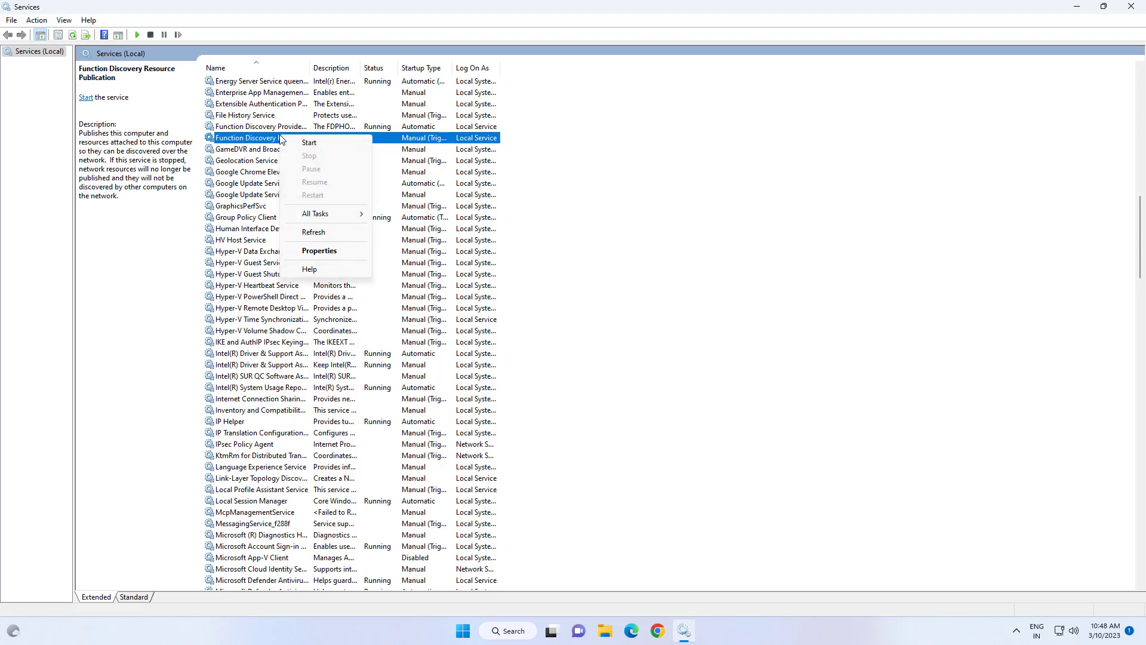
left_click(318, 250)
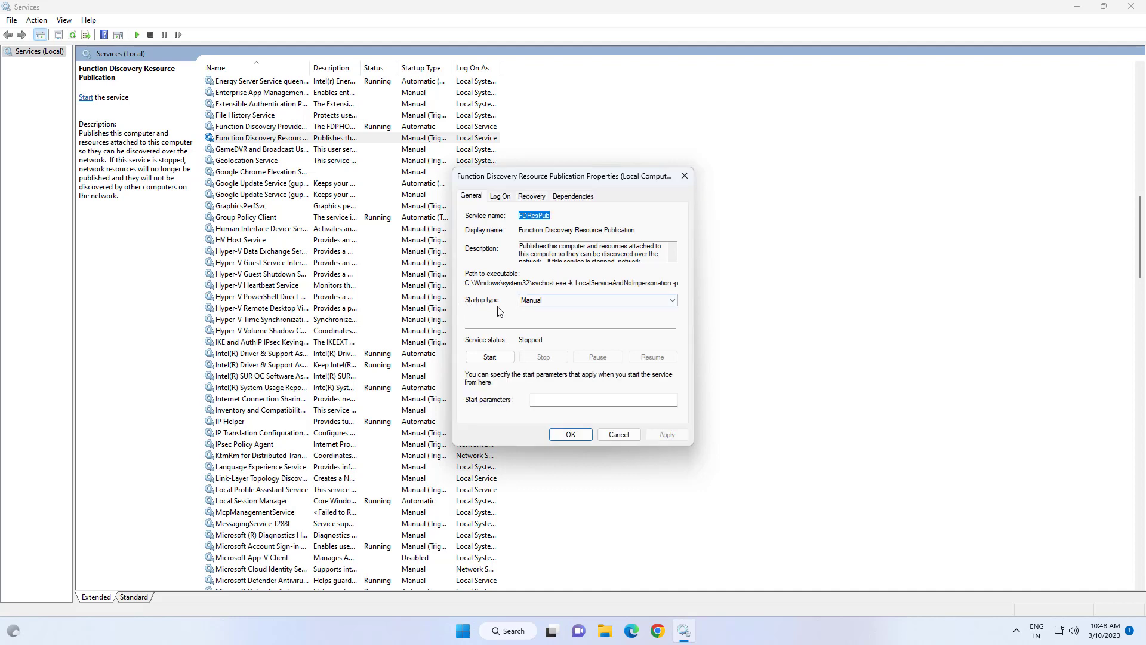
left_click(549, 302)
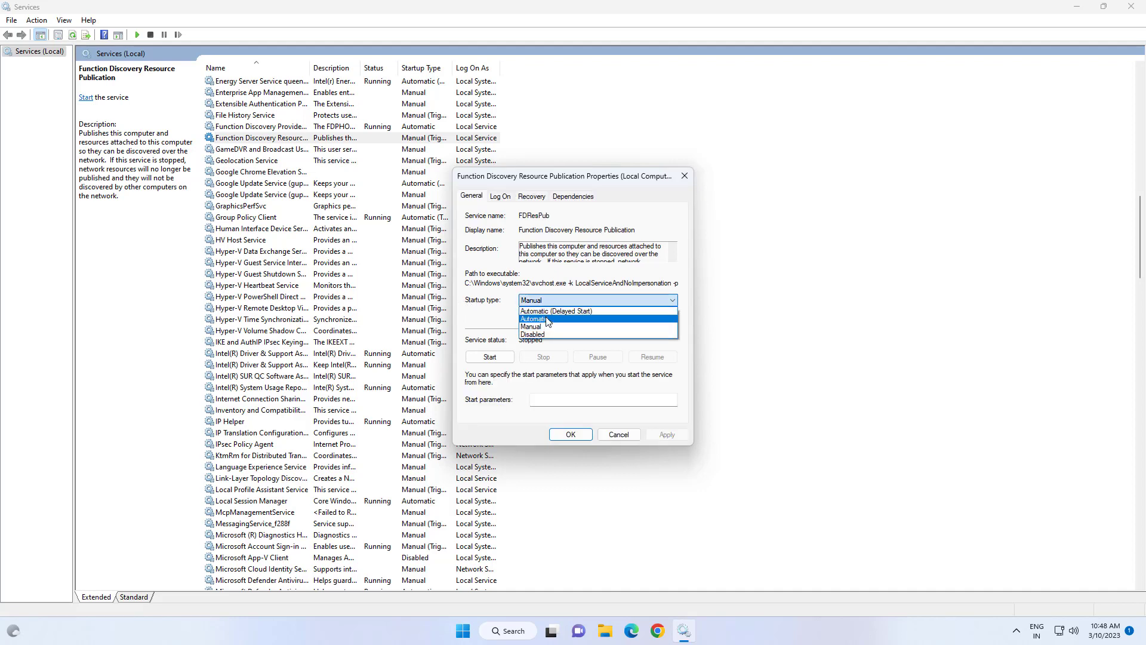
left_click(544, 309)
left_click(497, 357)
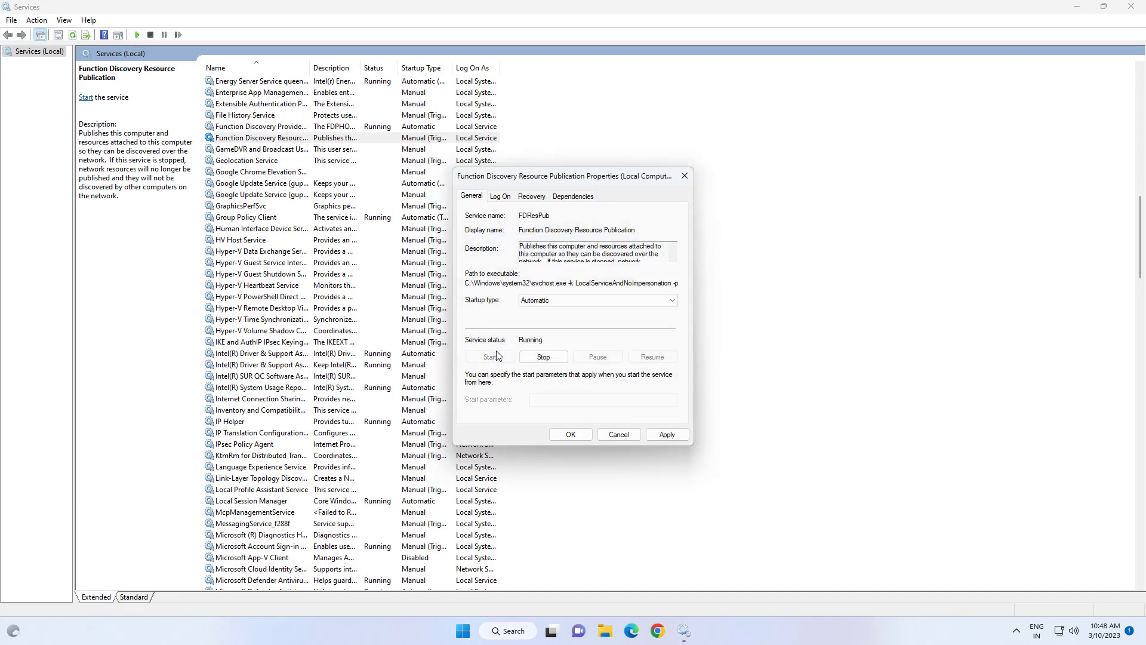
left_click(667, 434)
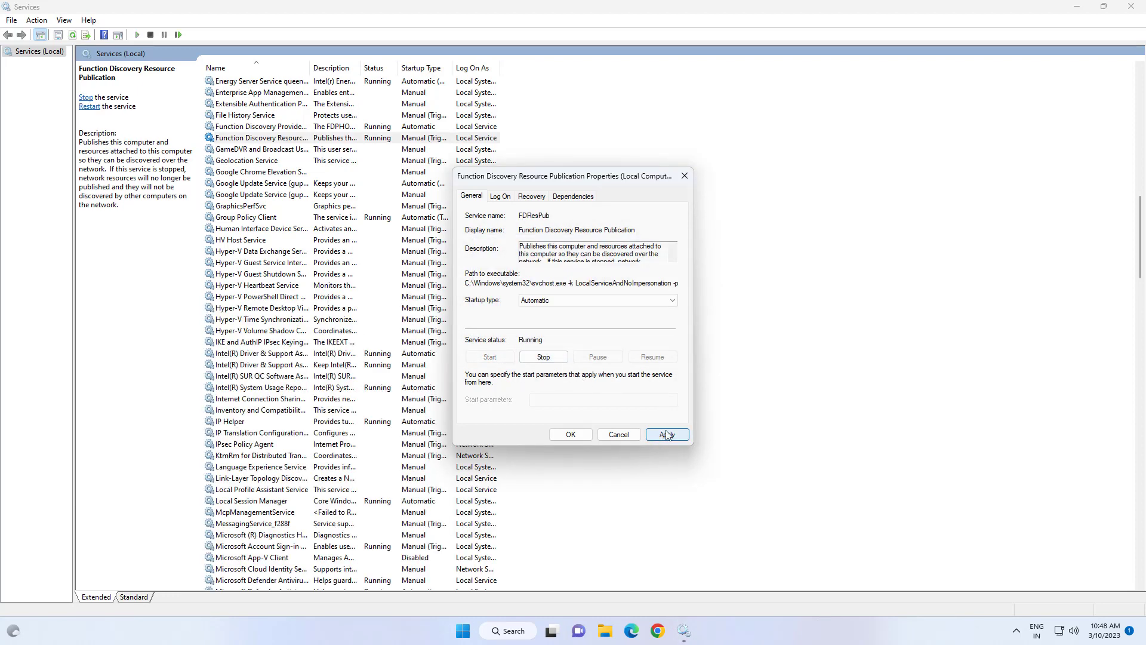
left_click(570, 435)
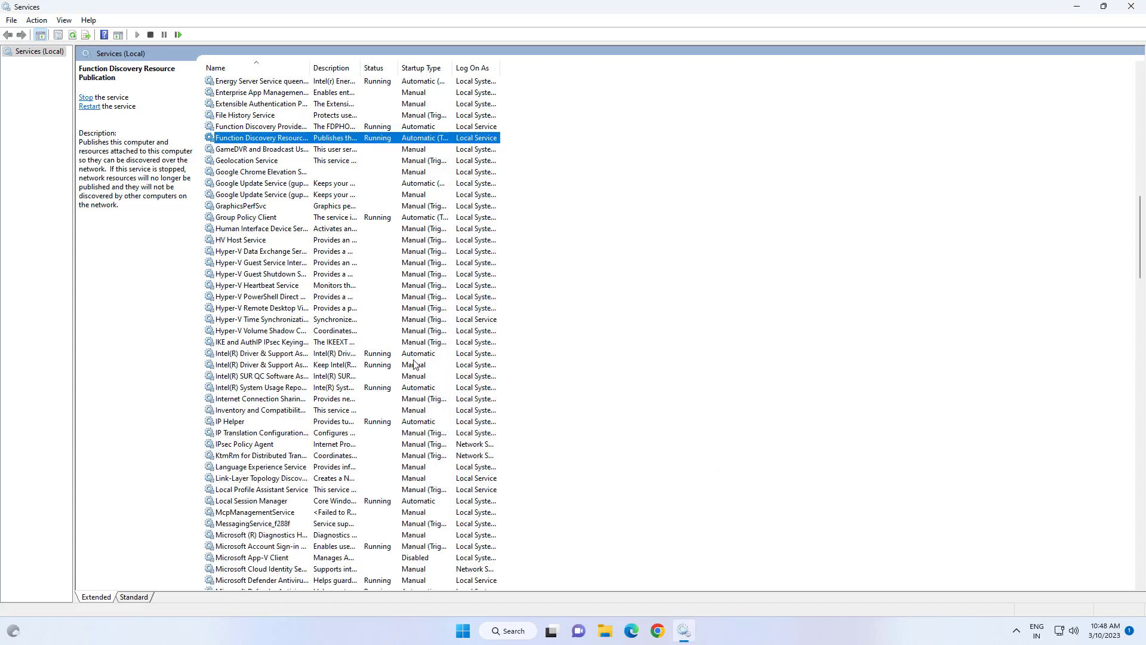
Set the SSDP Discovery service's startup type to Automatic, save its properties and restart the service
left_click(248, 319)
type("ssd")
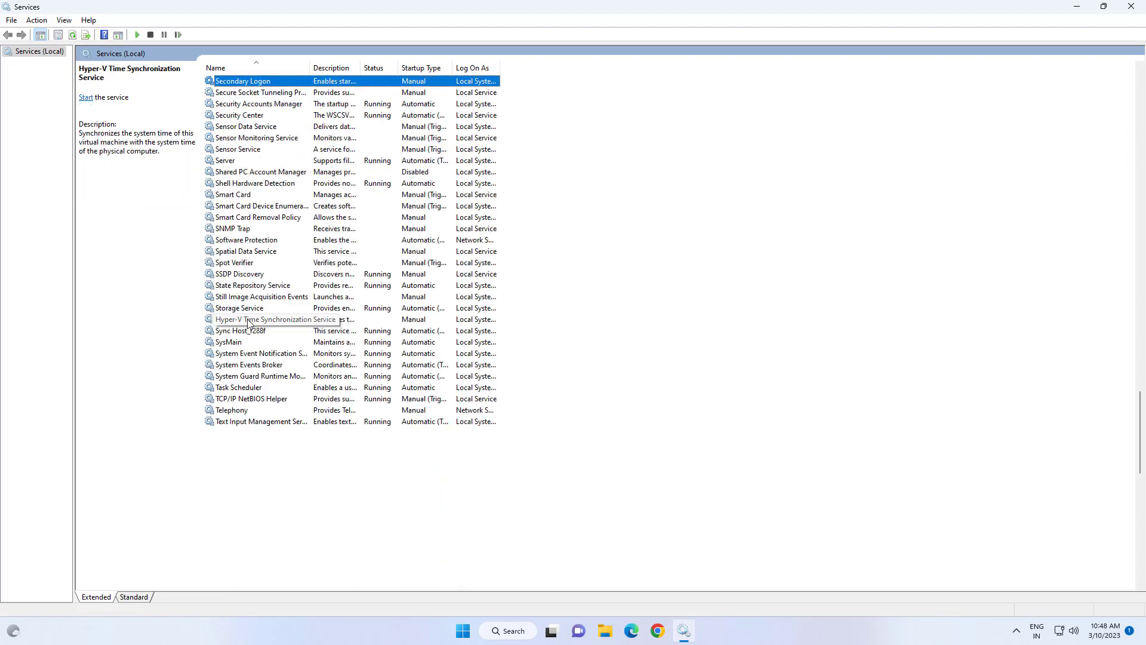
right_click(252, 274)
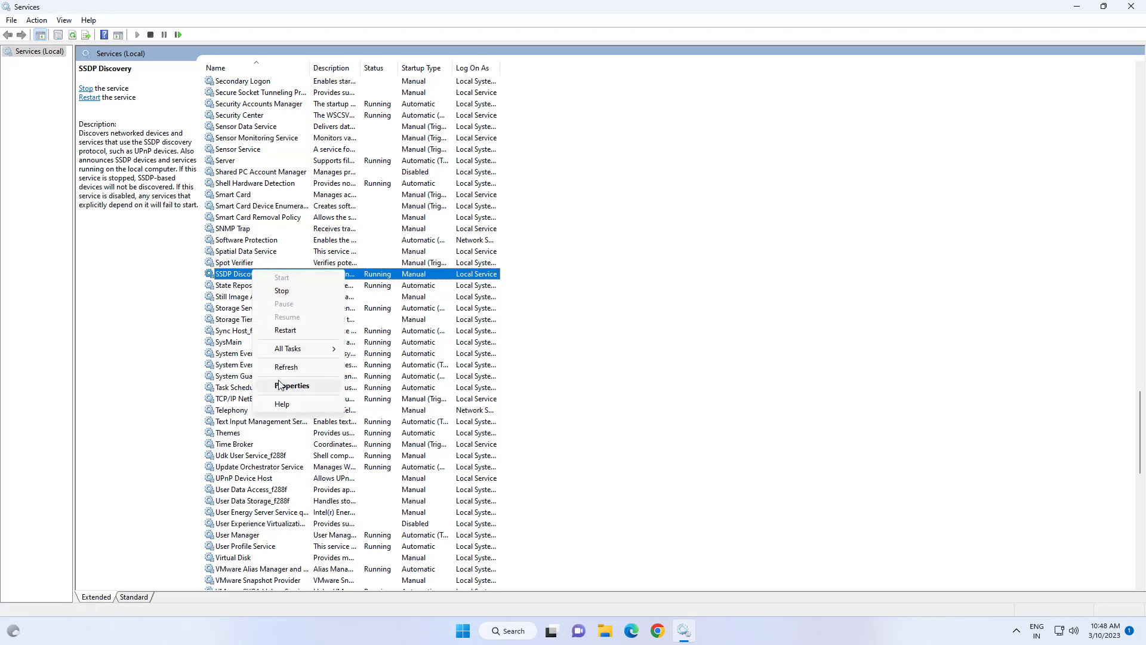
left_click(300, 387)
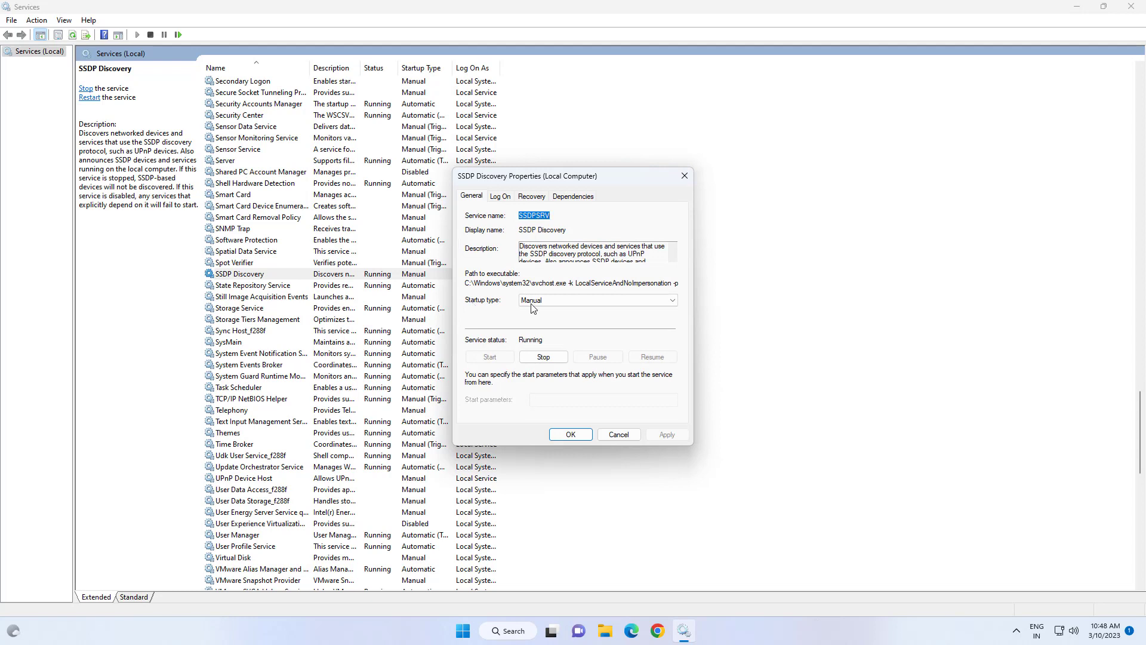
left_click(537, 301)
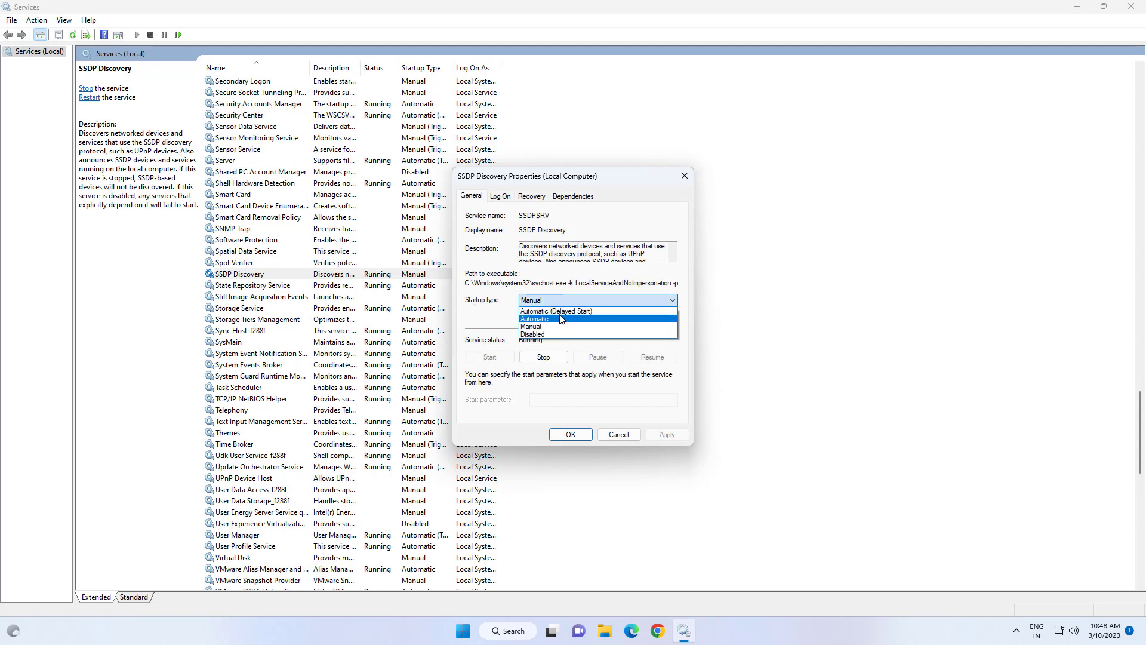
left_click(537, 319)
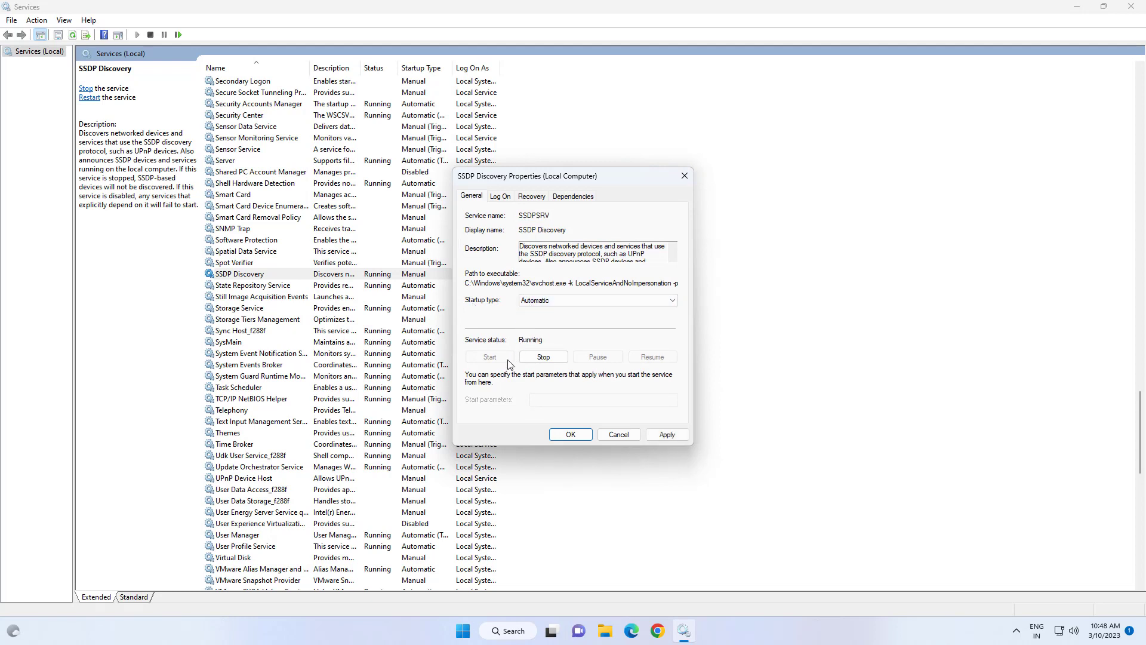
left_click(667, 435)
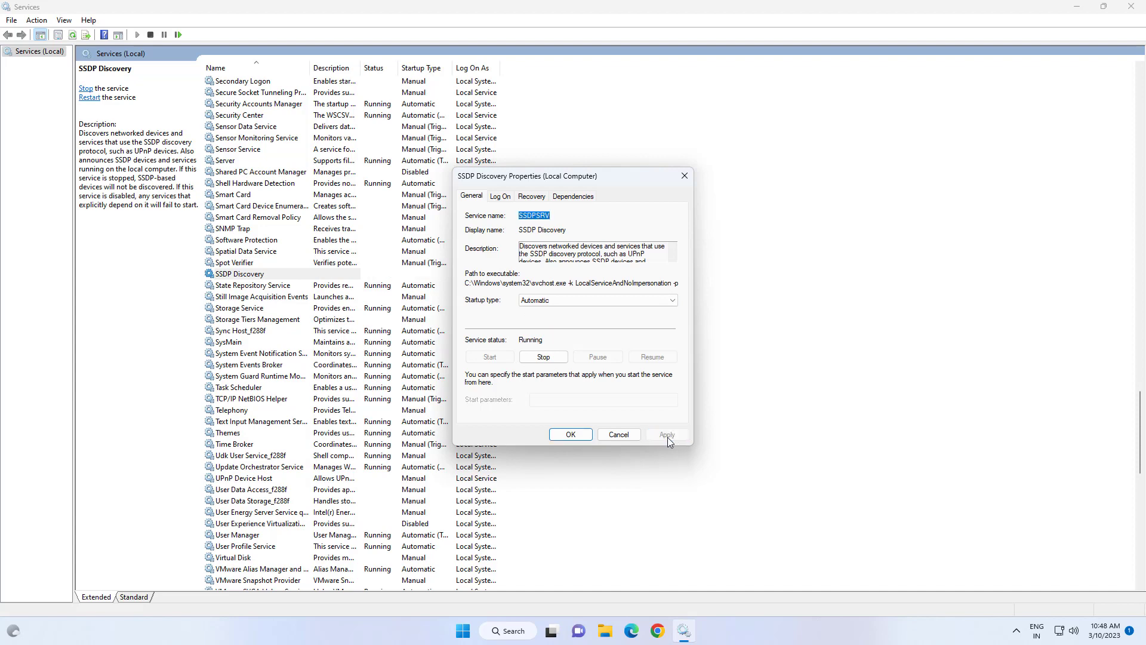
left_click(569, 435)
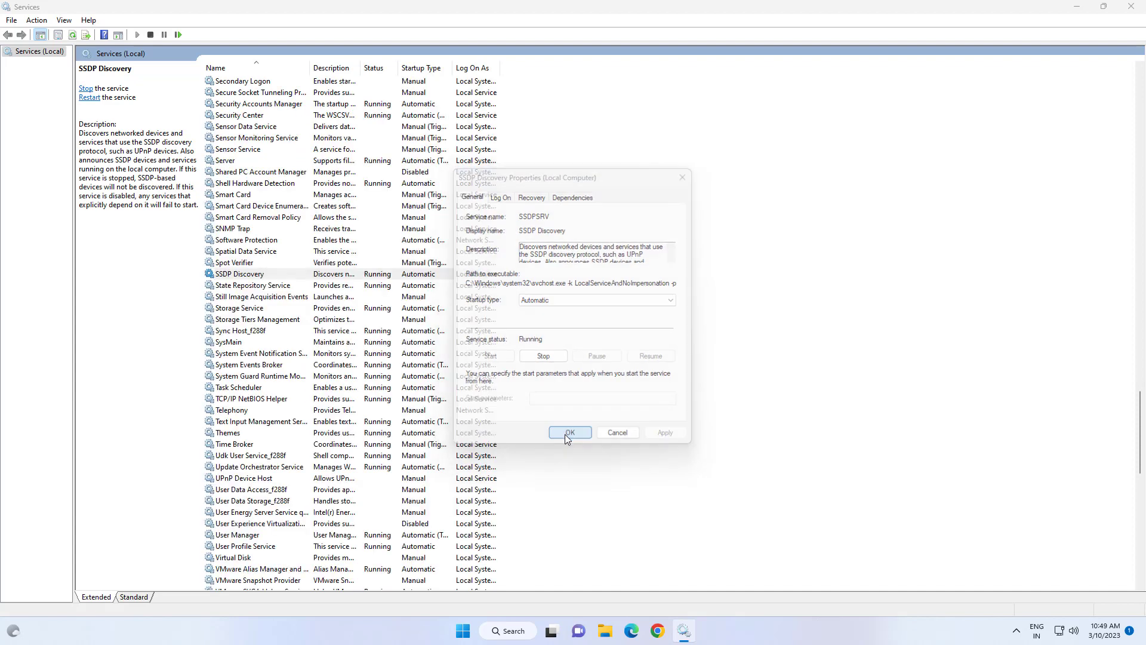
left_click(89, 98)
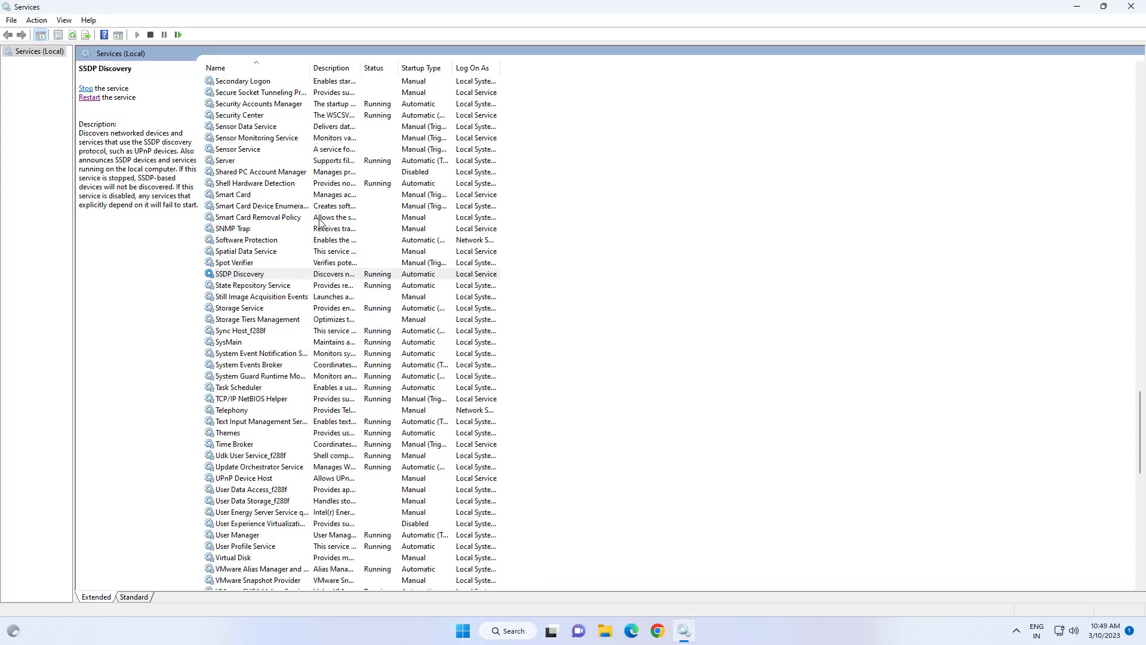
Set the UPnP Device Host service's startup type to Automatic, start the service and save its properties
left_click(266, 332)
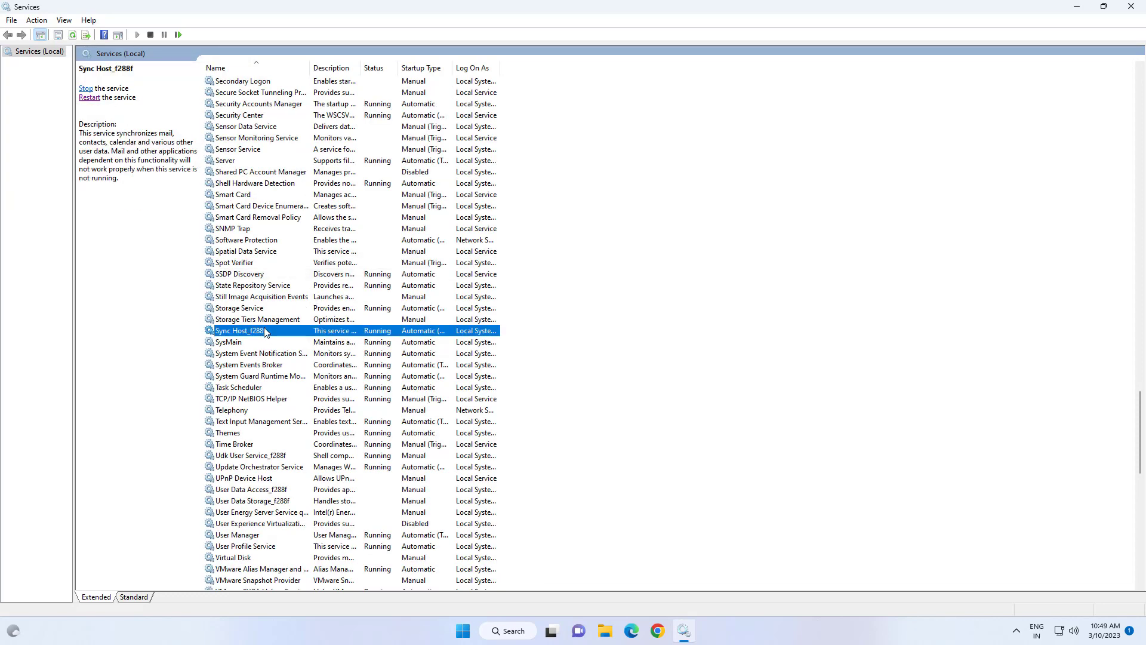
key("u")
key("u")
key("u")
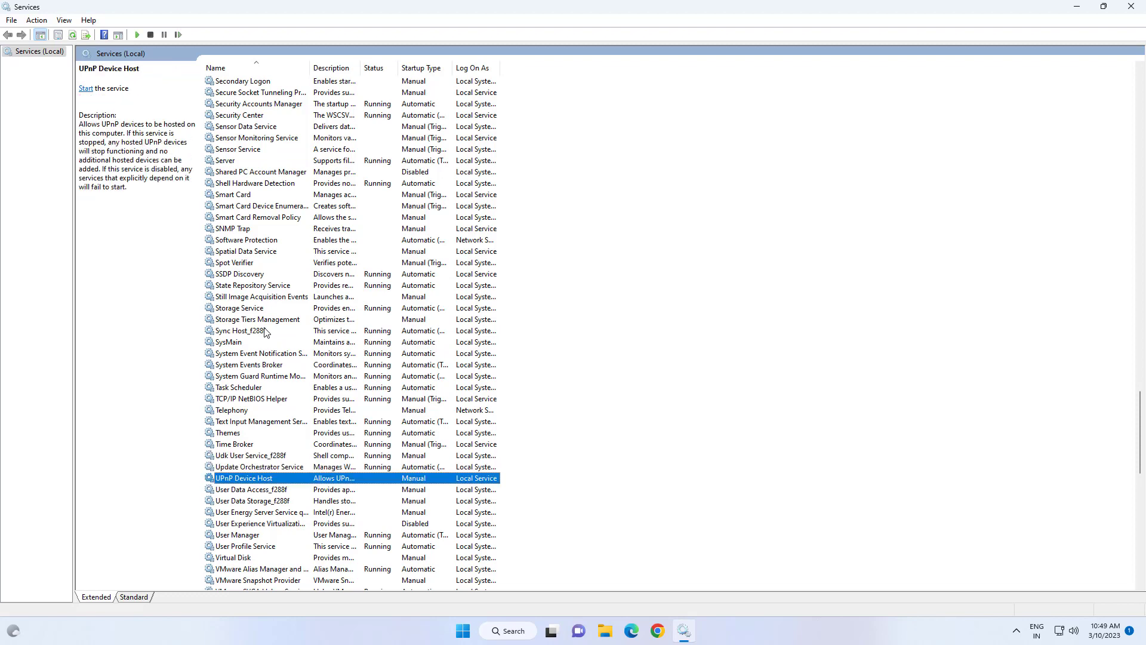
scroll(288, 368, "down", 3)
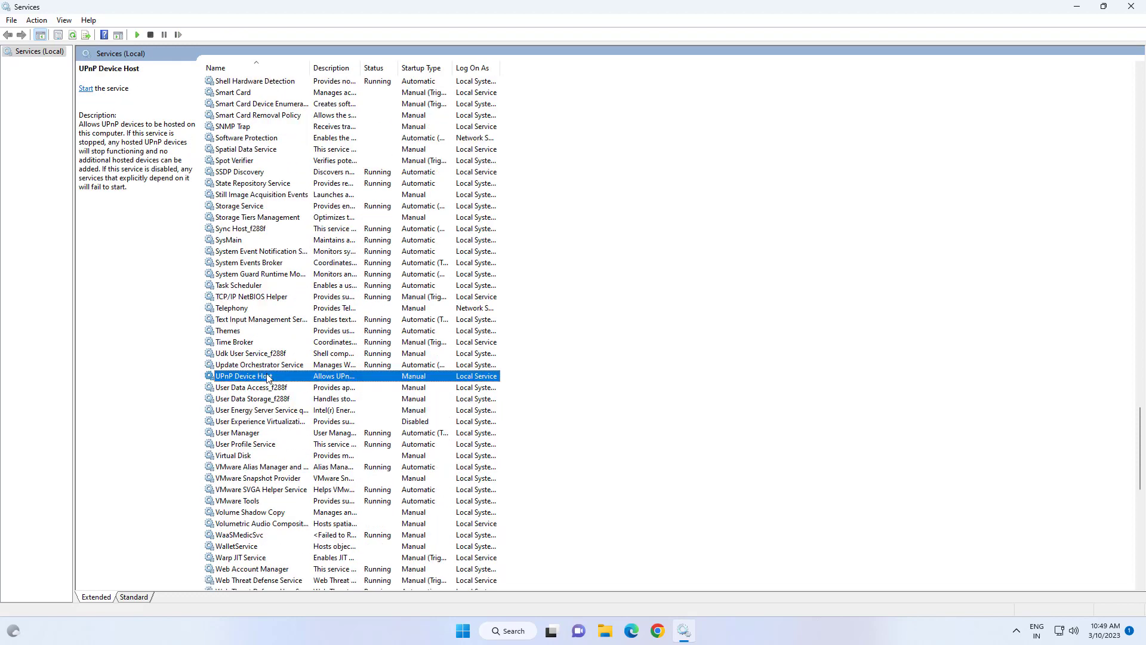
right_click(267, 378)
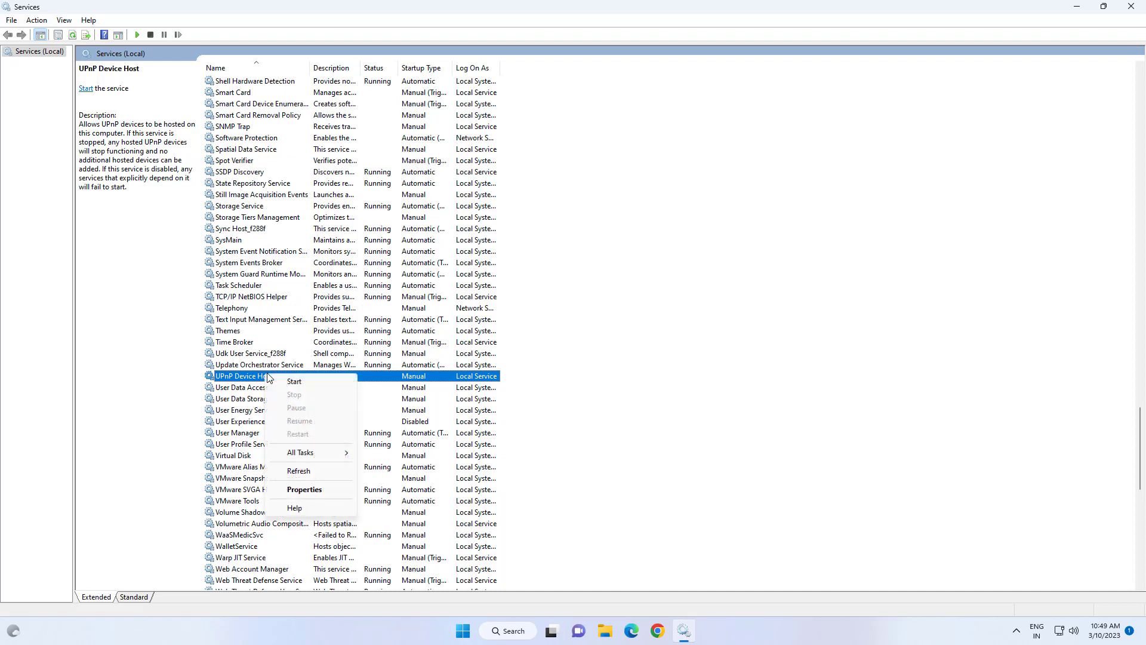
left_click(304, 490)
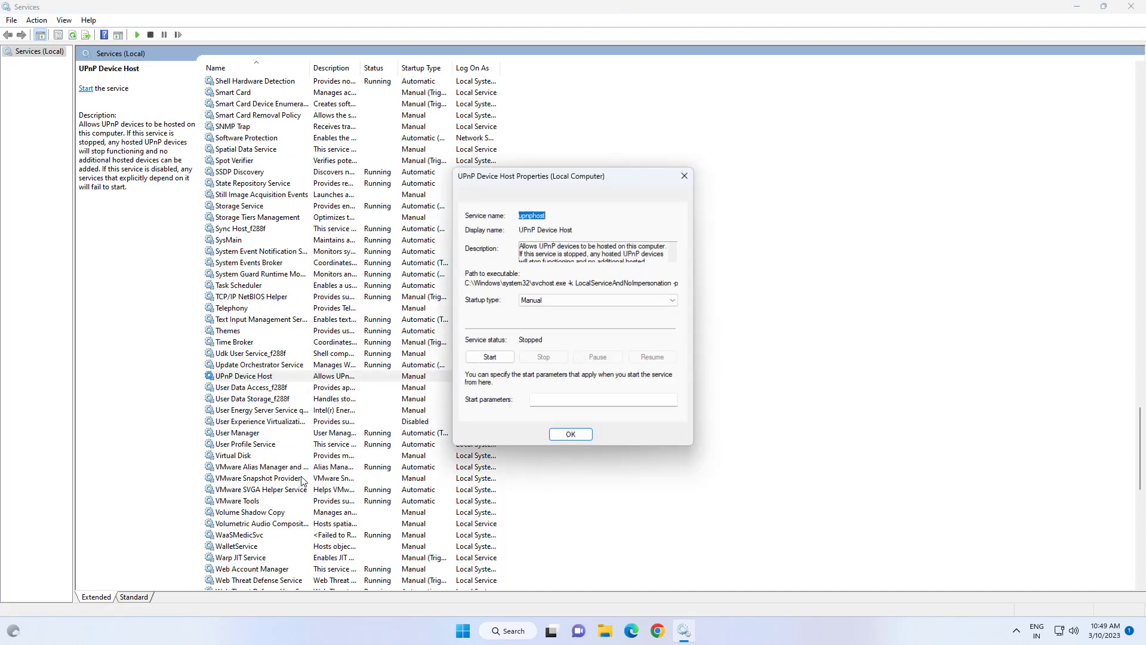
left_click(540, 300)
left_click(559, 321)
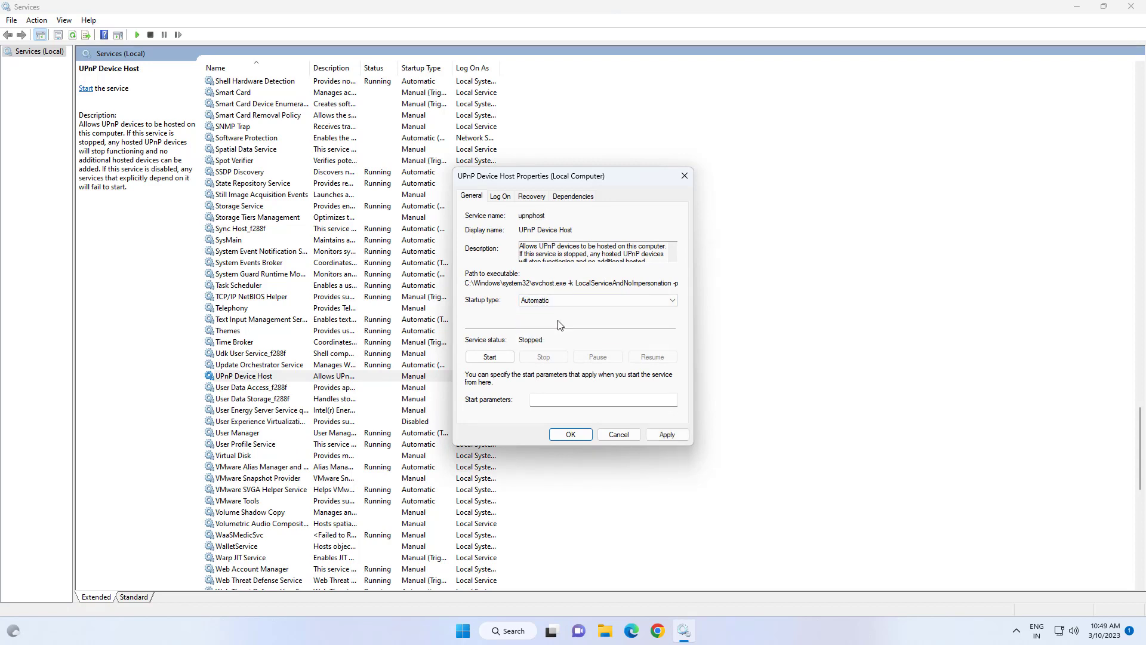
left_click(501, 357)
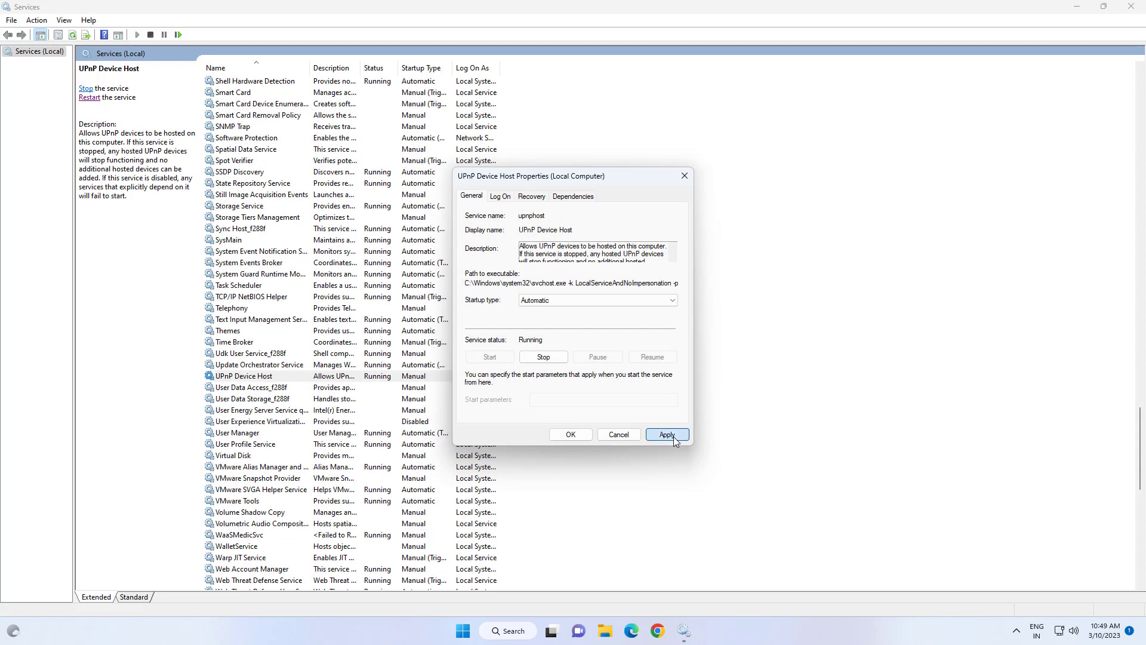
left_click(667, 434)
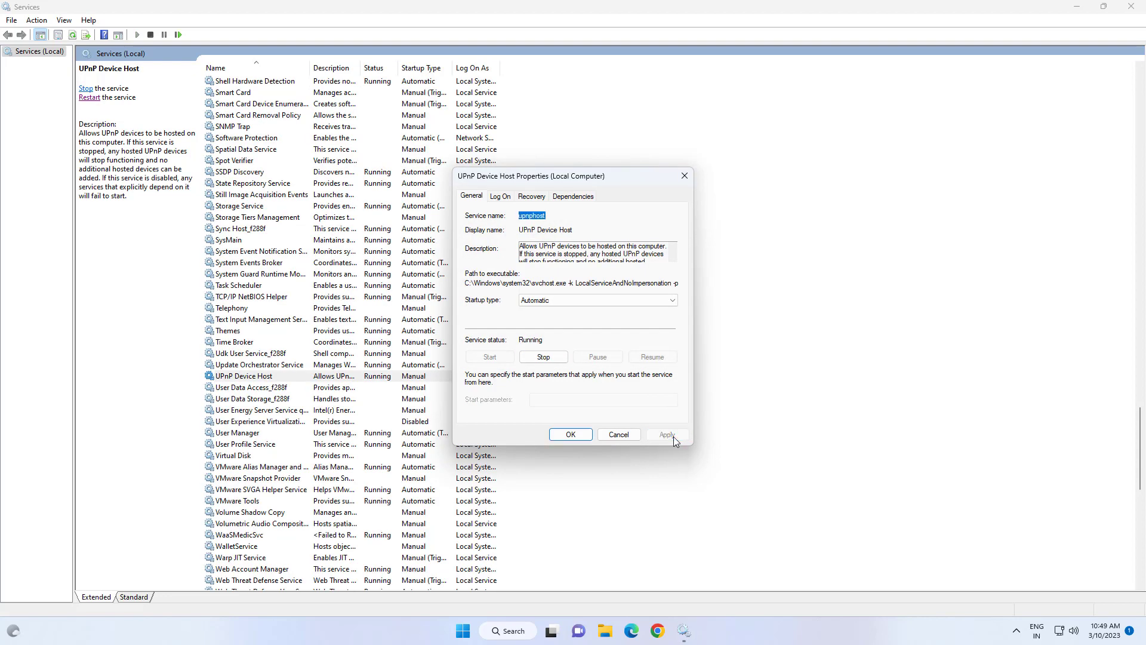
left_click(573, 435)
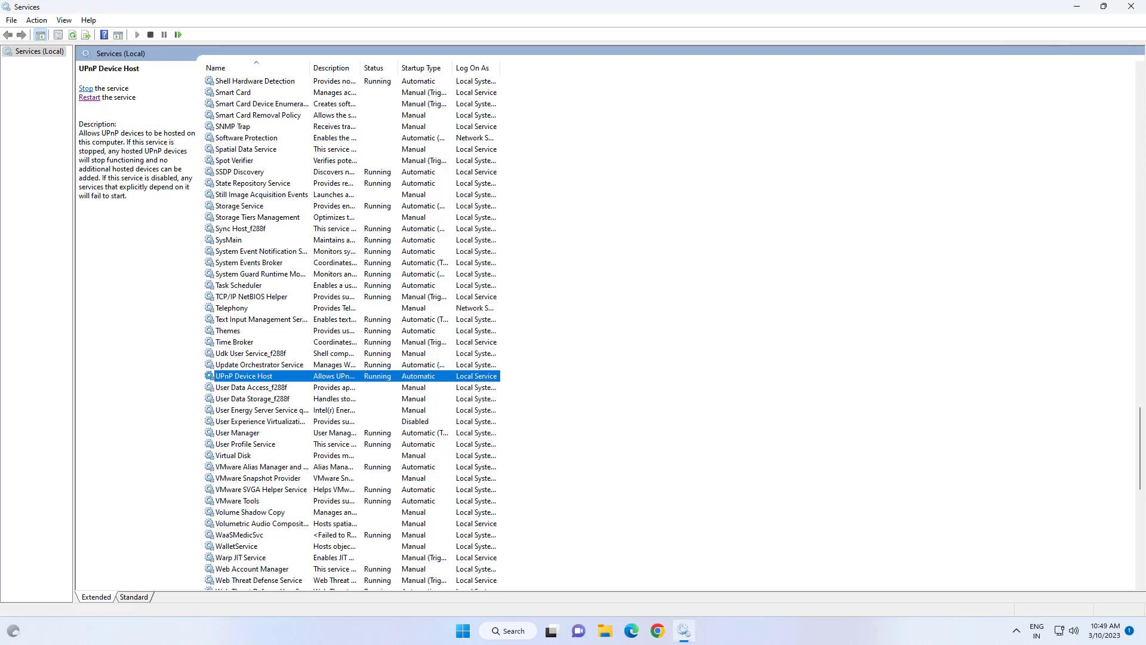
Close the Services console and bring up the Windows power options
left_click(1131, 6)
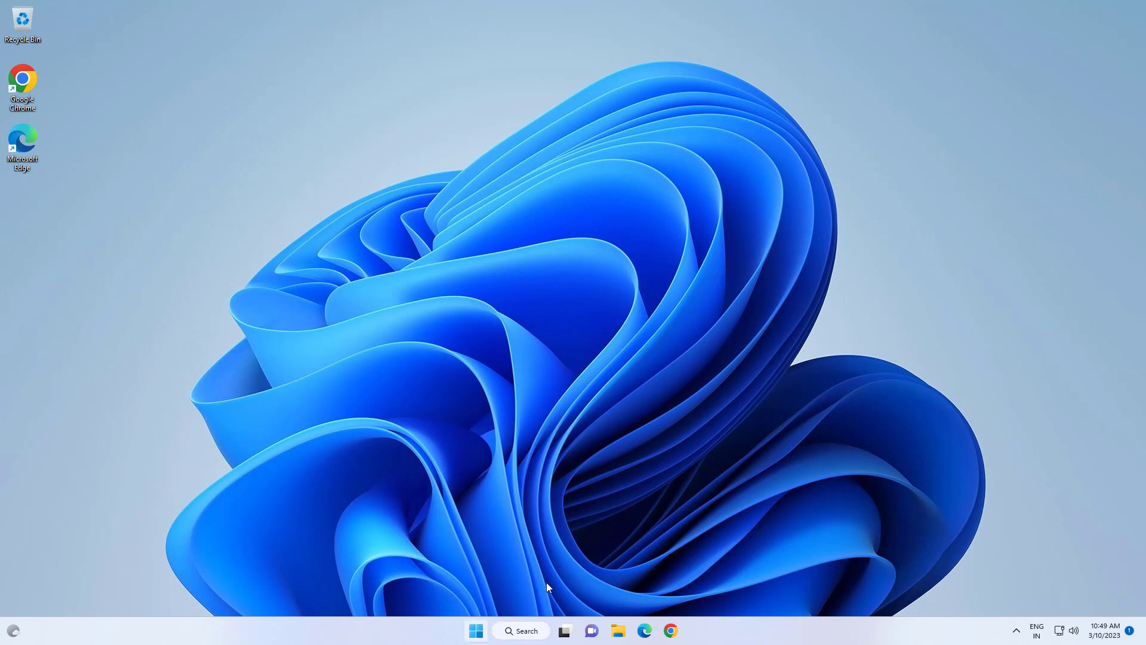
key("super")
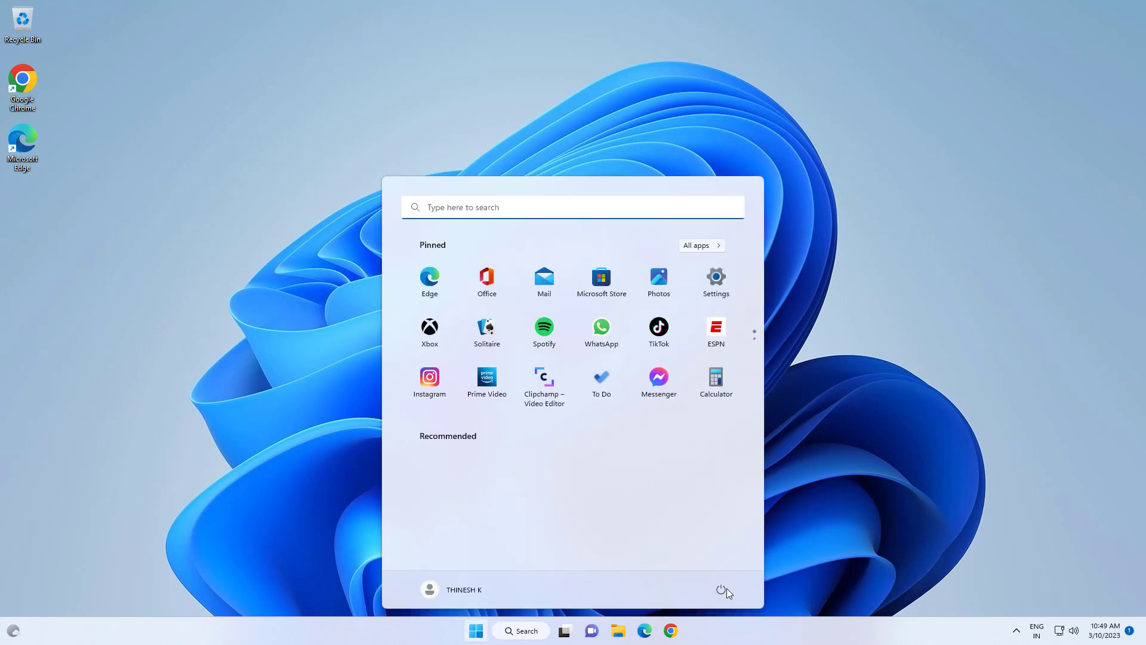
left_click(722, 589)
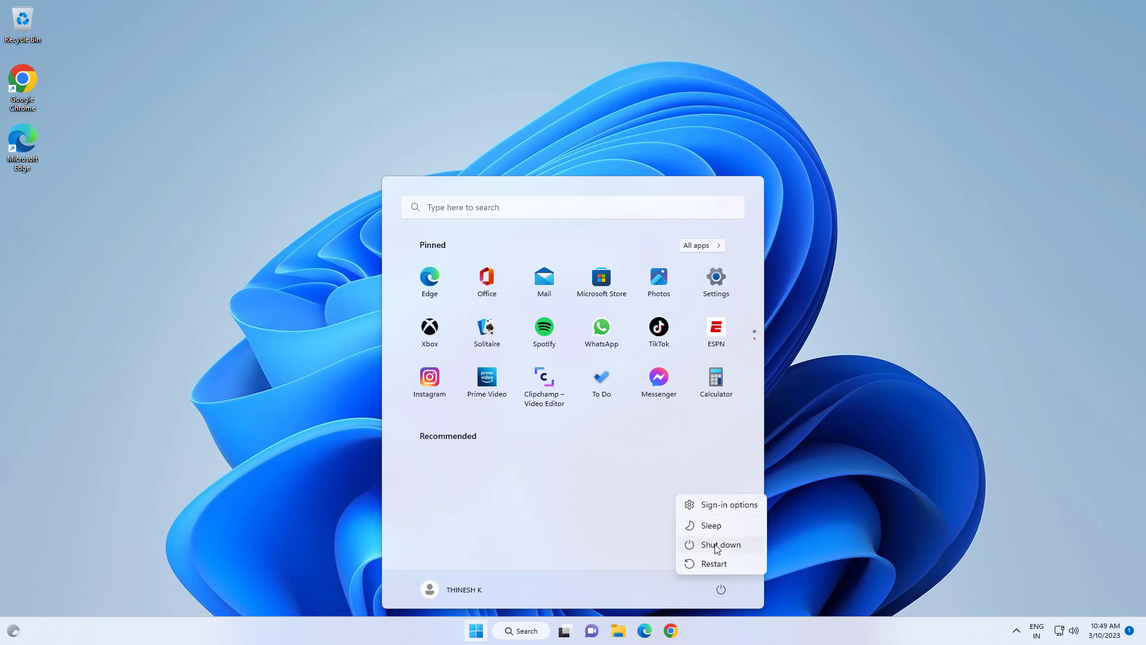